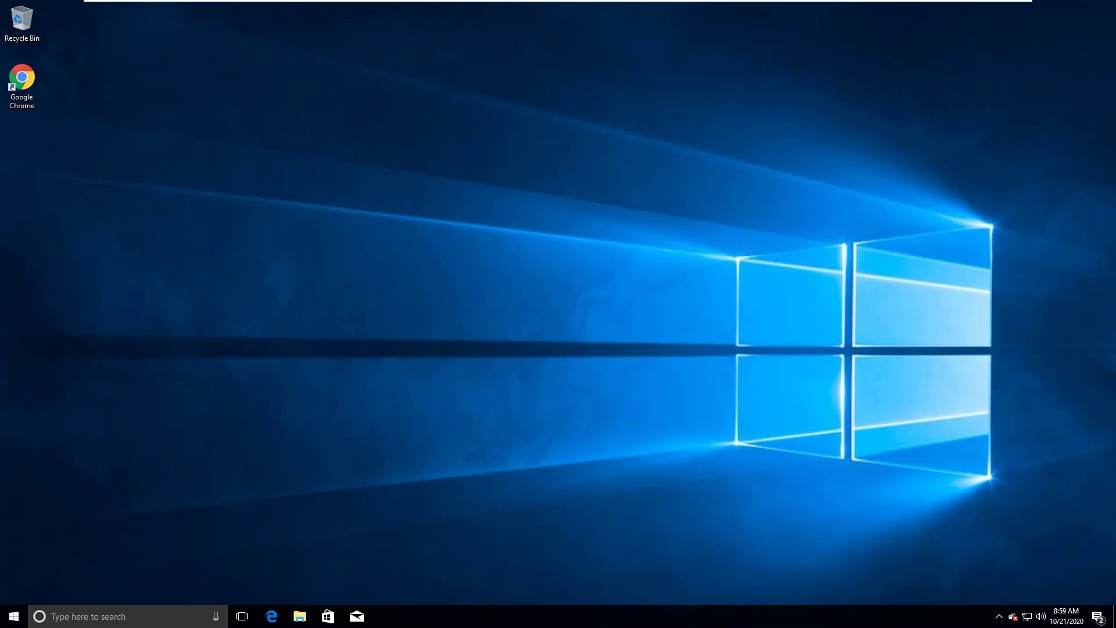
# Step: Open Google Chrome and load the Applied-Network-Forensics repository on GitHub
pyautogui.doubleClick(31, 108)
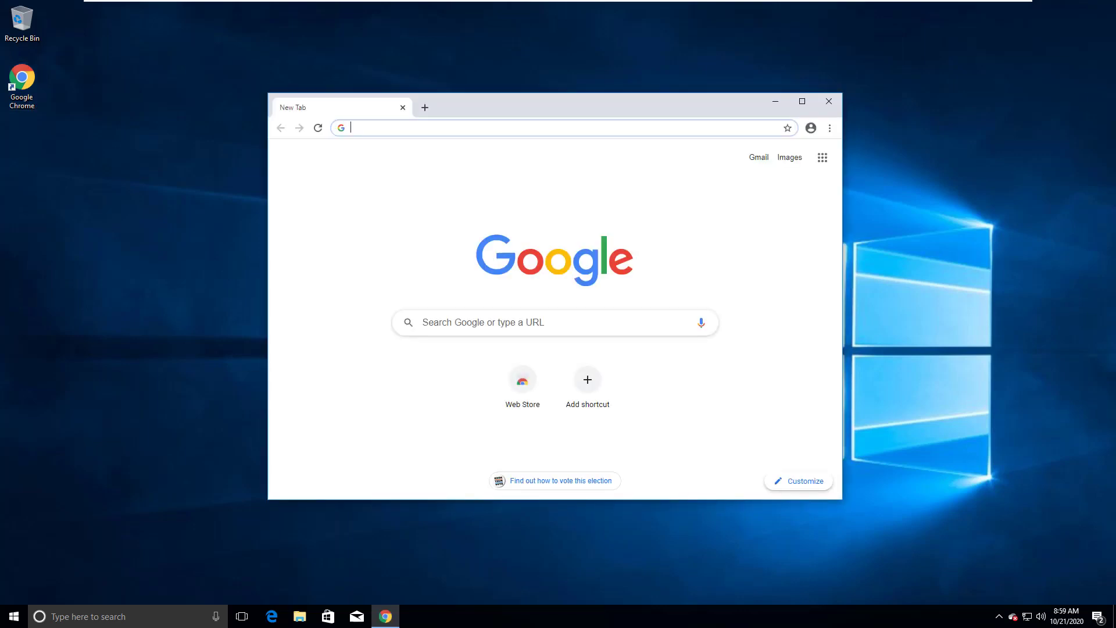
pyautogui.click(480, 130)
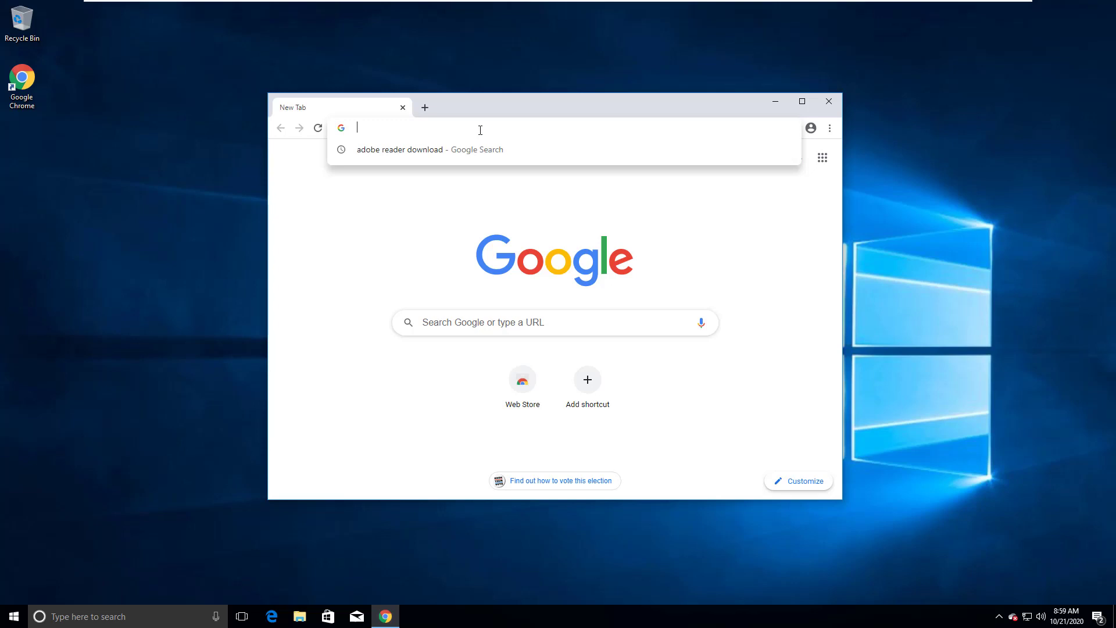
pyautogui.write('https://github.com/artsalmon/Applied-Network-Forensics')
pyautogui.press('Return')
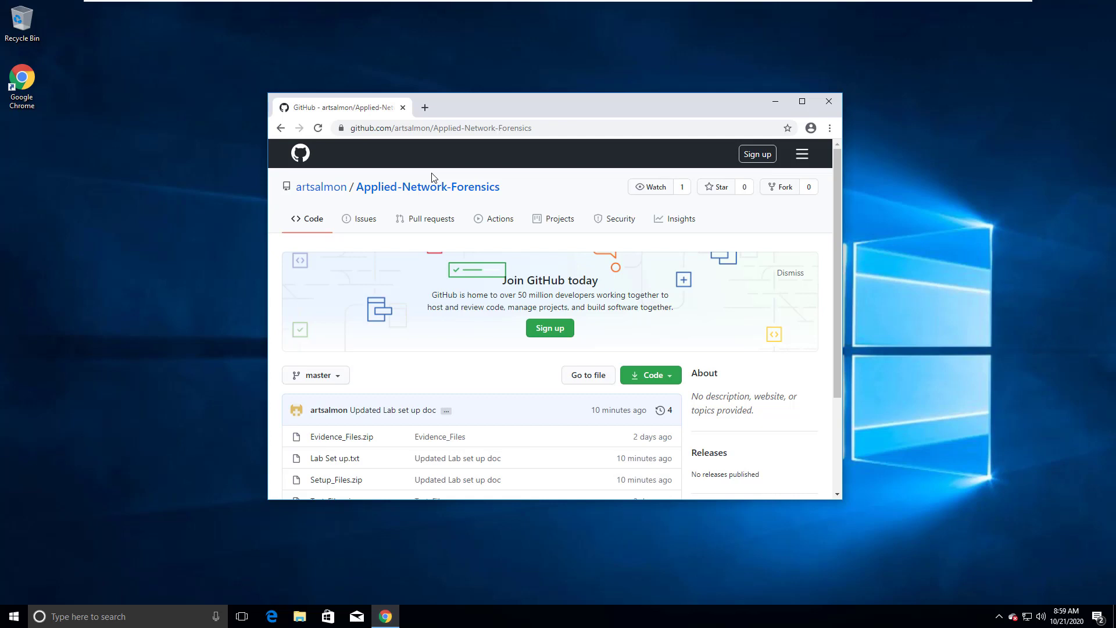
# Step: Open the repository's Evidence_Files.zip, Setup_Files.zip and Test_Files.zip pages in separate background tabs
pyautogui.scroll(-2, 534, 259)
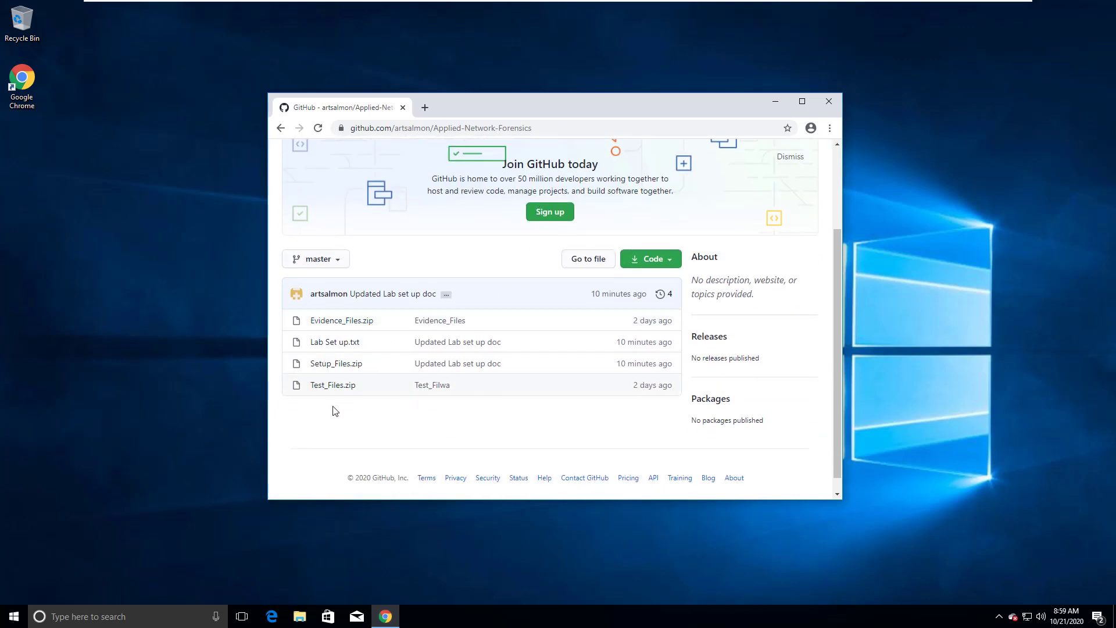
pyautogui.middleClick(346, 328)
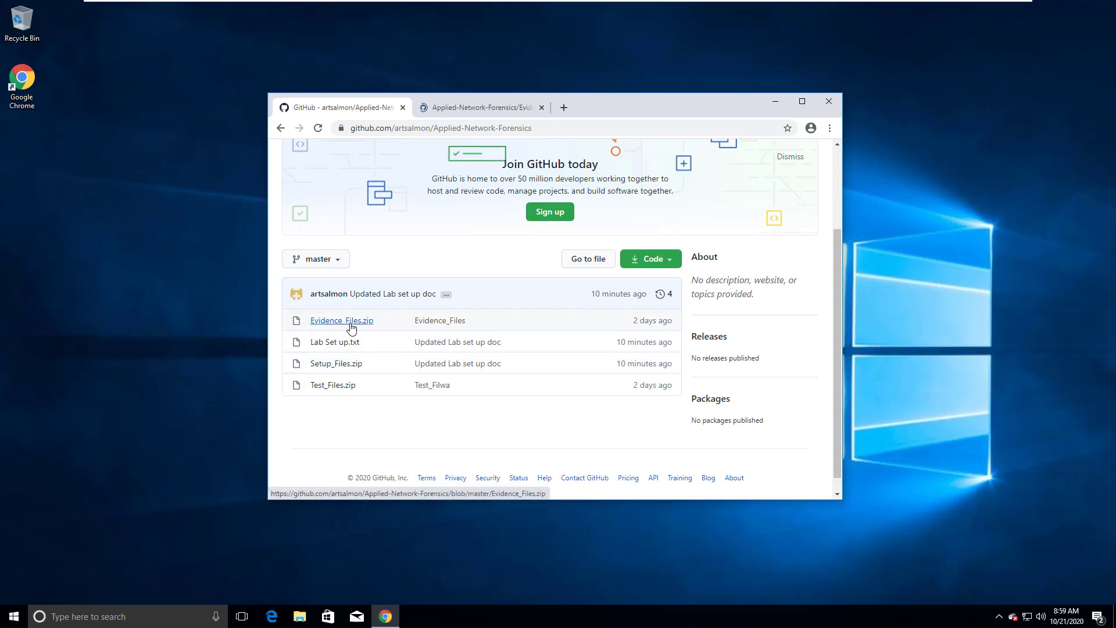
pyautogui.middleClick(340, 367)
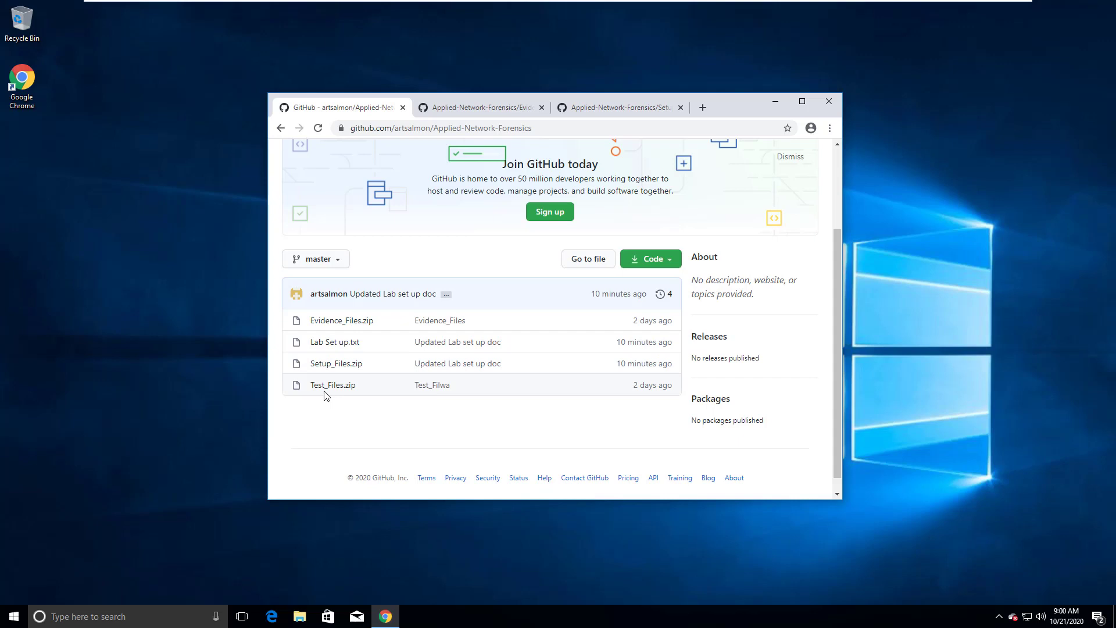
pyautogui.middleClick(329, 389)
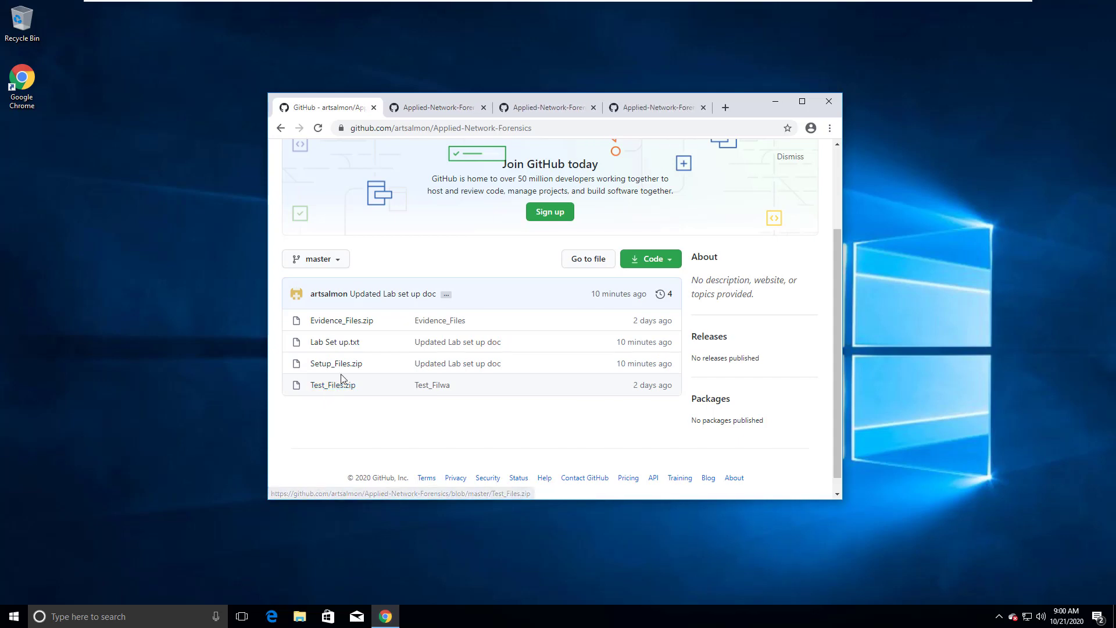
# Step: Open Lab Set up.txt and review its tool list, highlighting the Chrome, PDF Reader and MS Word entries
pyautogui.click(333, 345)
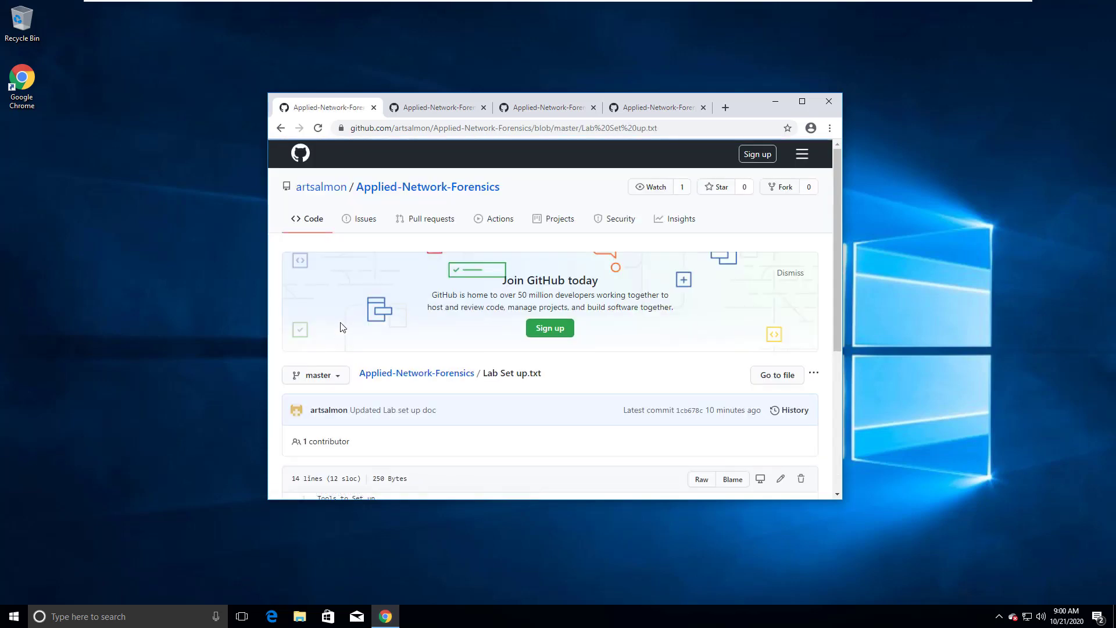
pyautogui.scroll(-3, 342, 324)
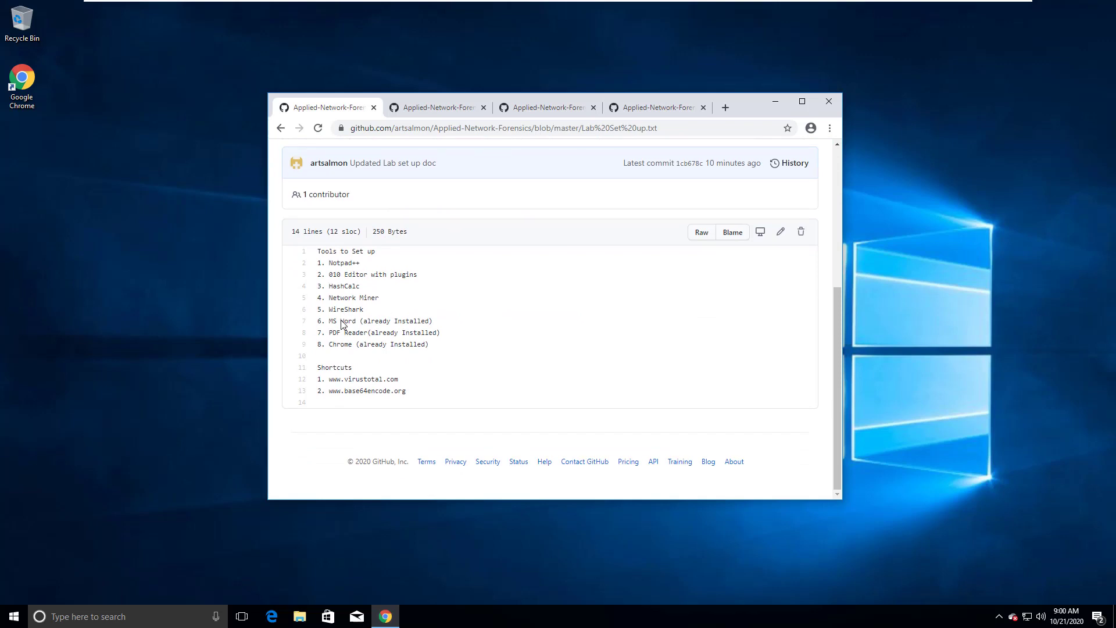
pyautogui.moveTo(437, 349); pyautogui.dragTo(323, 347)
pyautogui.moveTo(443, 332); pyautogui.dragTo(329, 332)
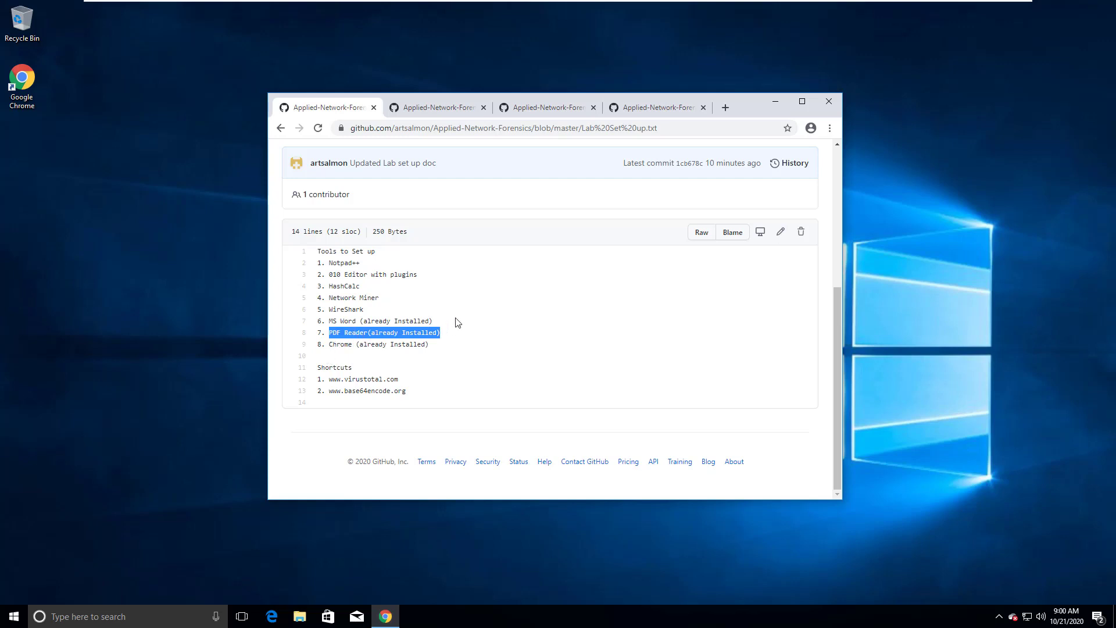
pyautogui.moveTo(456, 322); pyautogui.dragTo(328, 323)
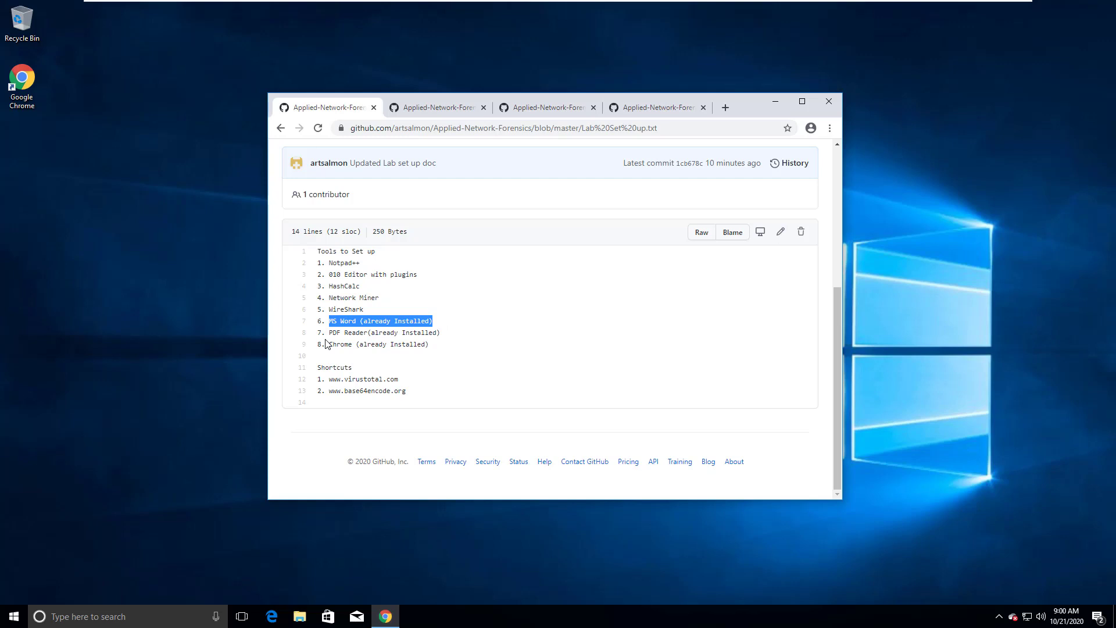
# Step: Download Evidence_Files.zip, Setup_Files.zip and Test_Files.zip from their open GitHub pages
pyautogui.click(431, 111)
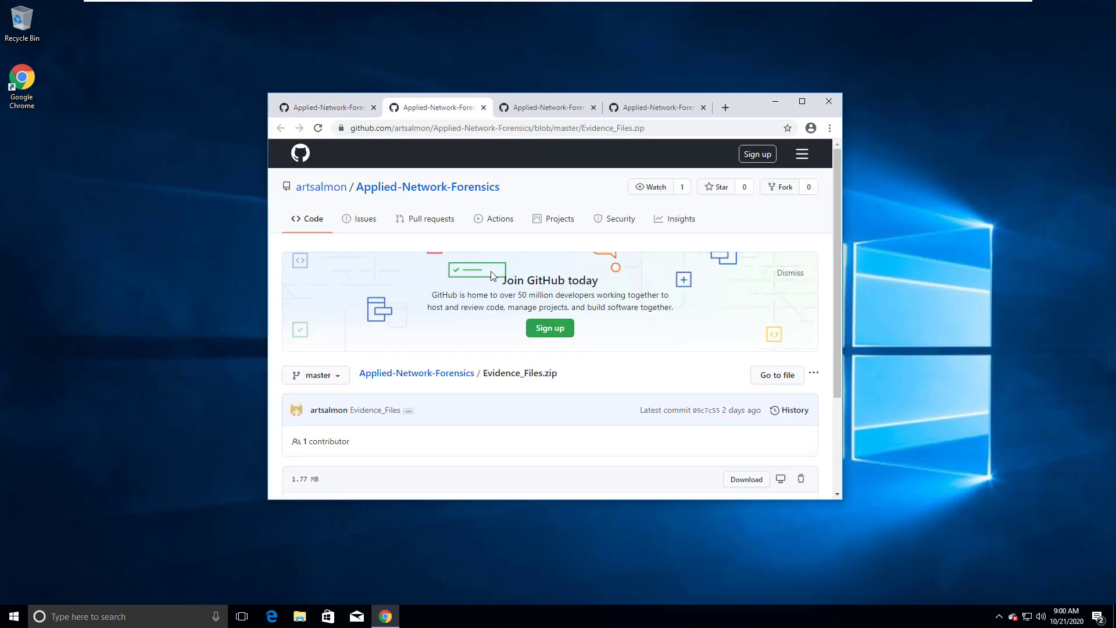
pyautogui.scroll(-3, 504, 318)
pyautogui.click(757, 364)
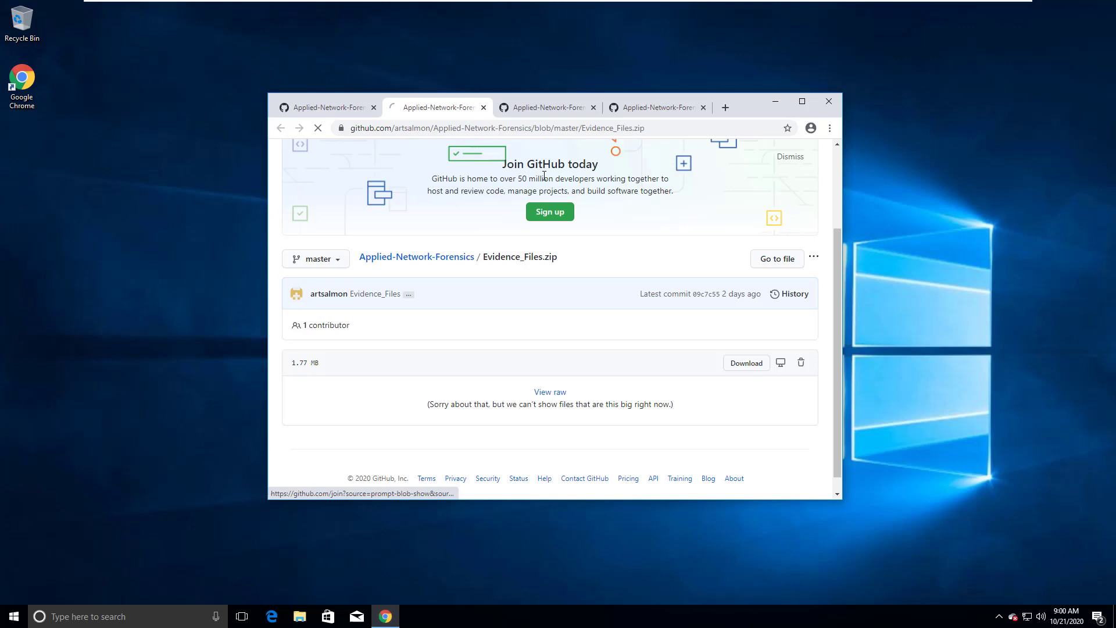
pyautogui.click(529, 109)
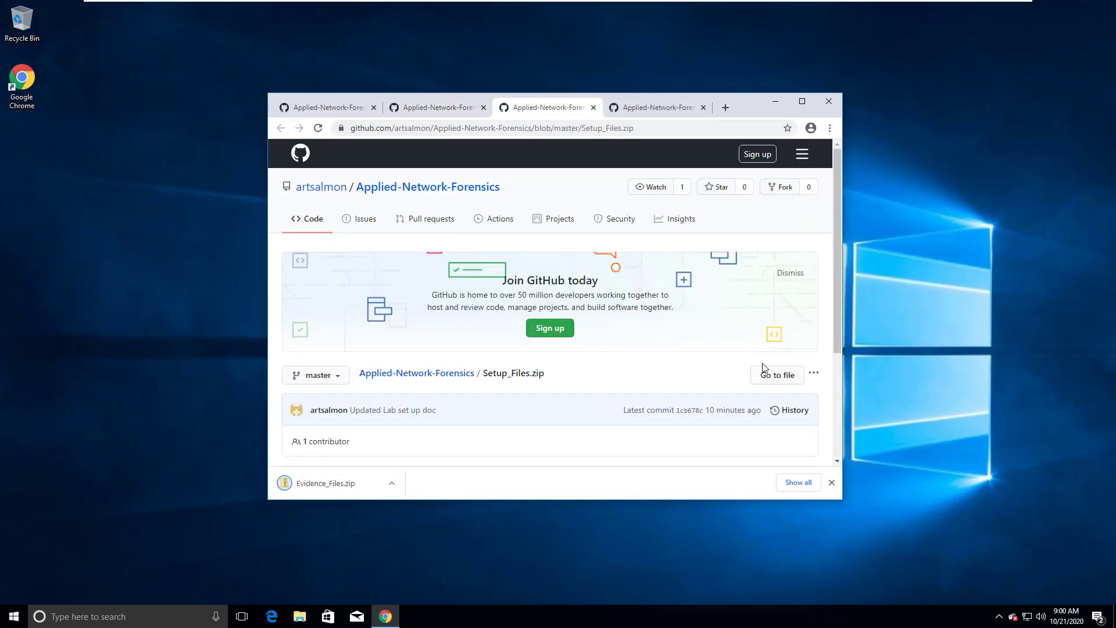
pyautogui.scroll(-2, 756, 395)
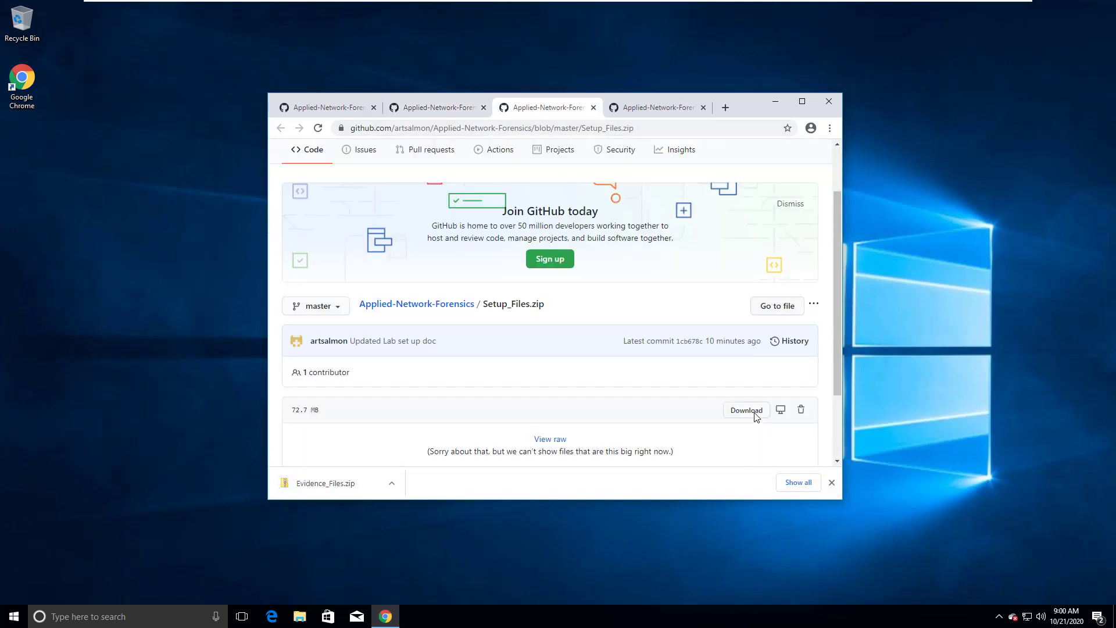
pyautogui.click(657, 108)
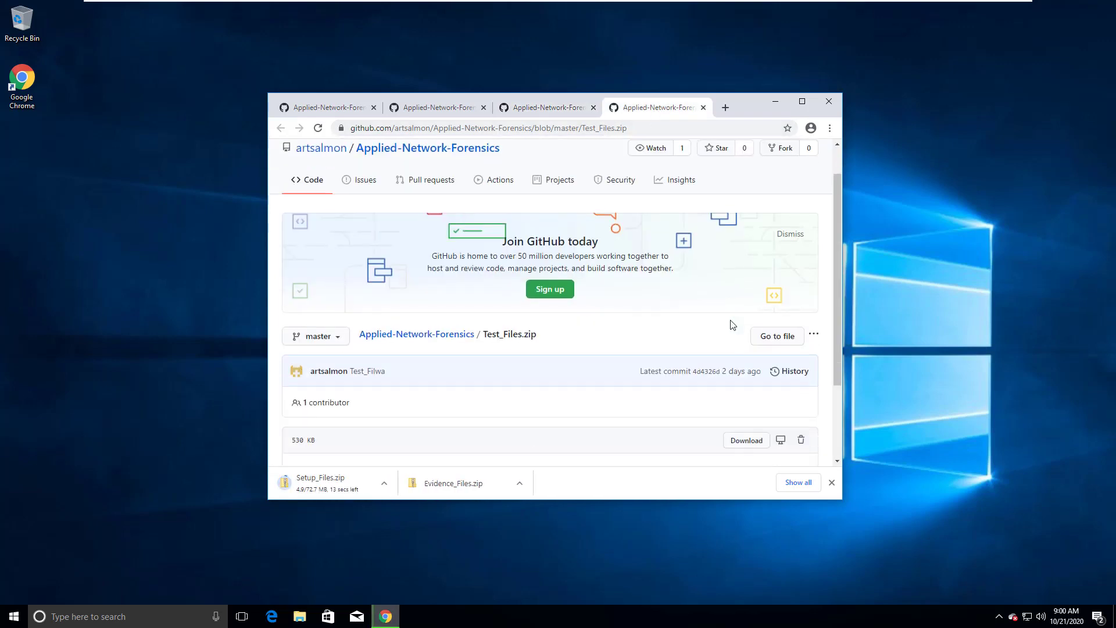
pyautogui.scroll(-2, 735, 324)
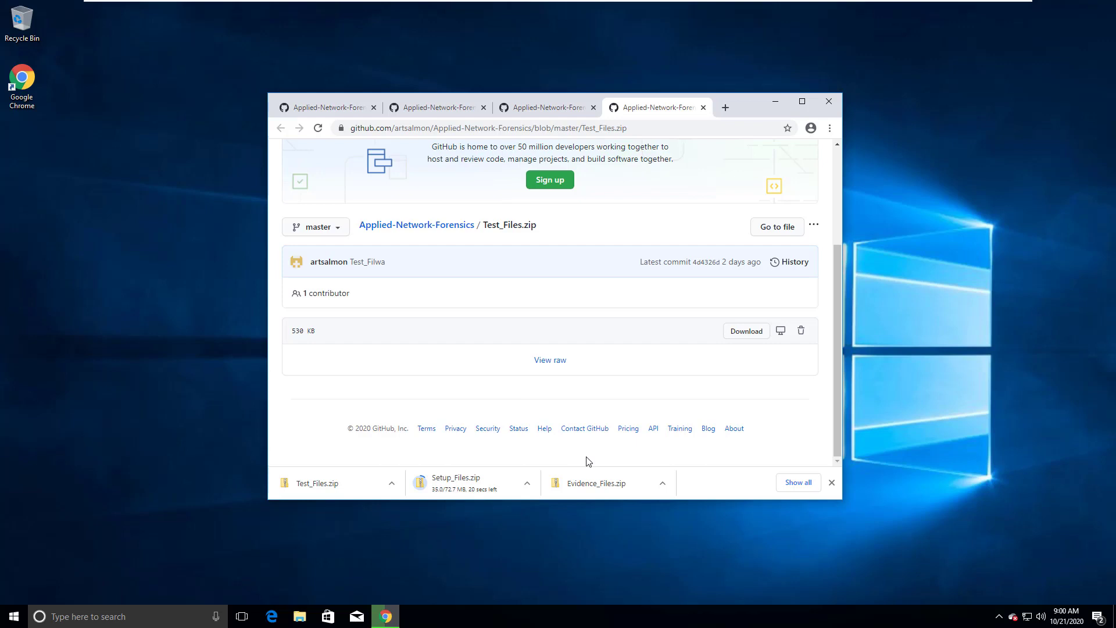
# Step: Show the downloaded Evidence_Files.zip in its folder and refresh the Downloads listing
pyautogui.click(661, 485)
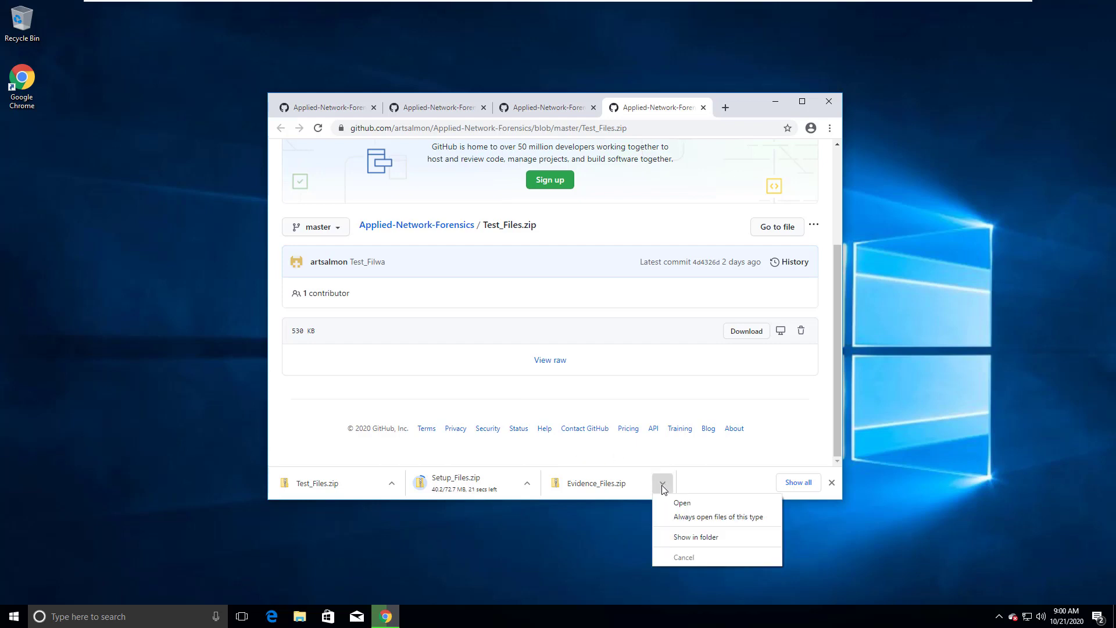
pyautogui.click(672, 535)
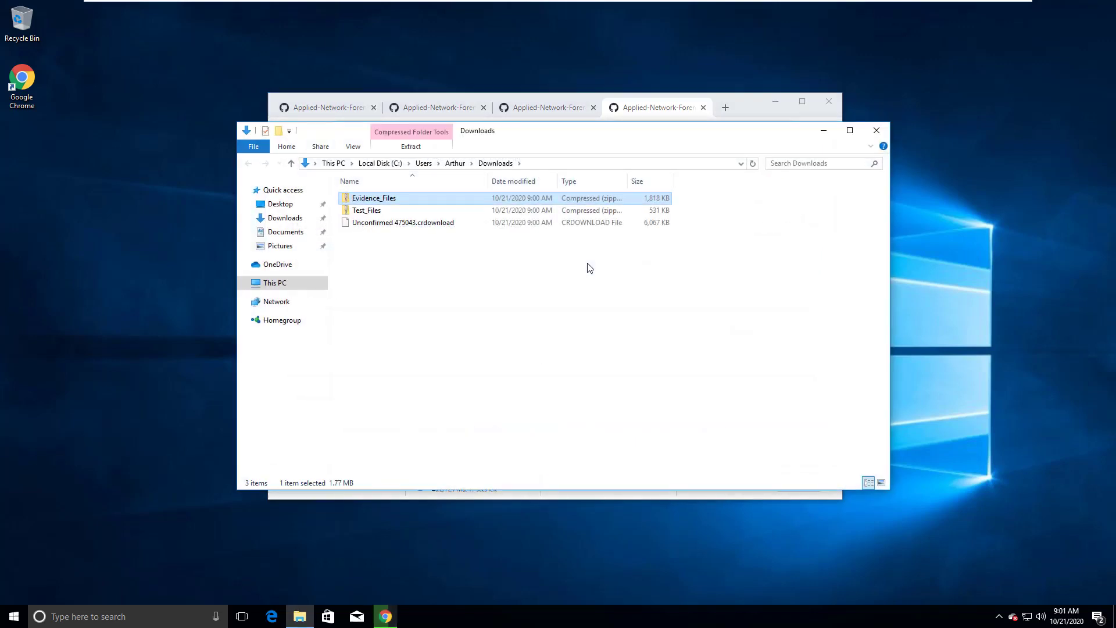
pyautogui.moveTo(554, 132); pyautogui.dragTo(560, 98)
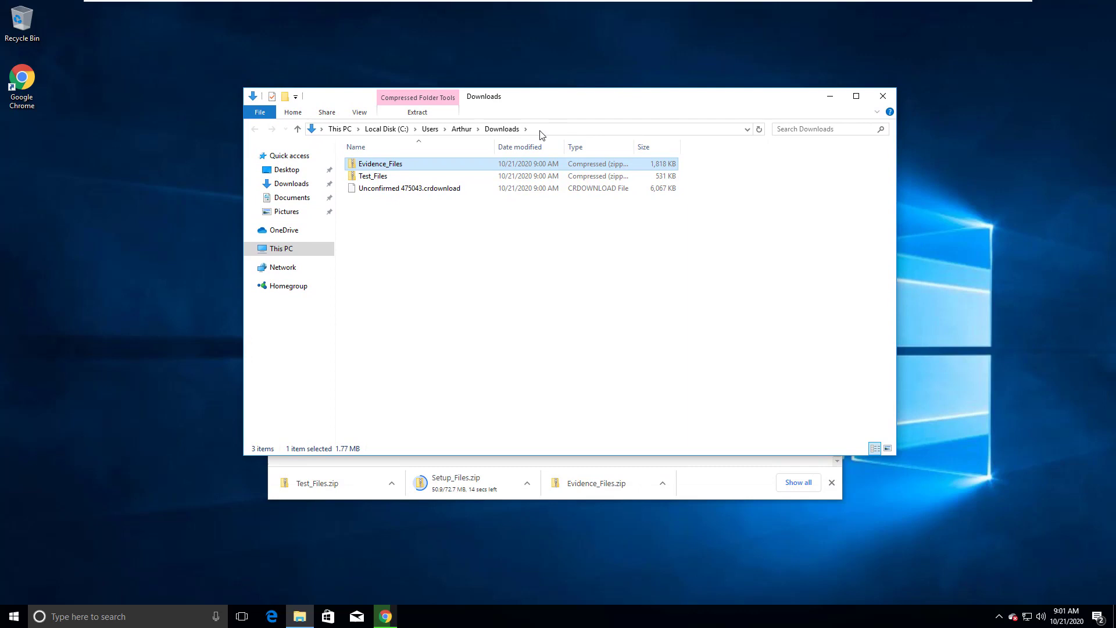
pyautogui.click(459, 238)
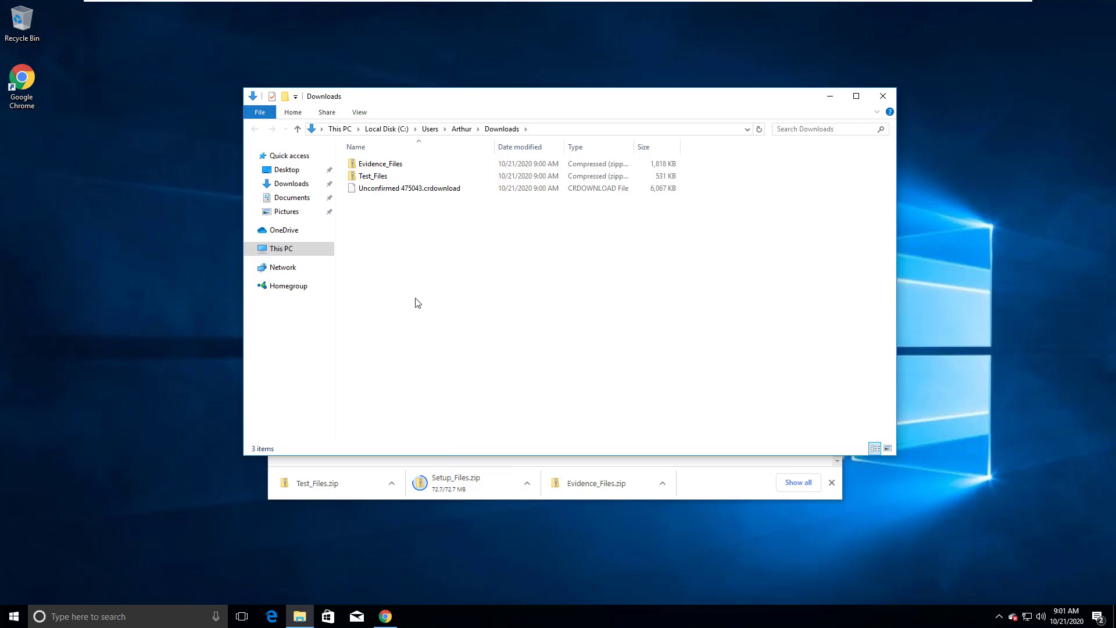
pyautogui.rightClick(407, 269)
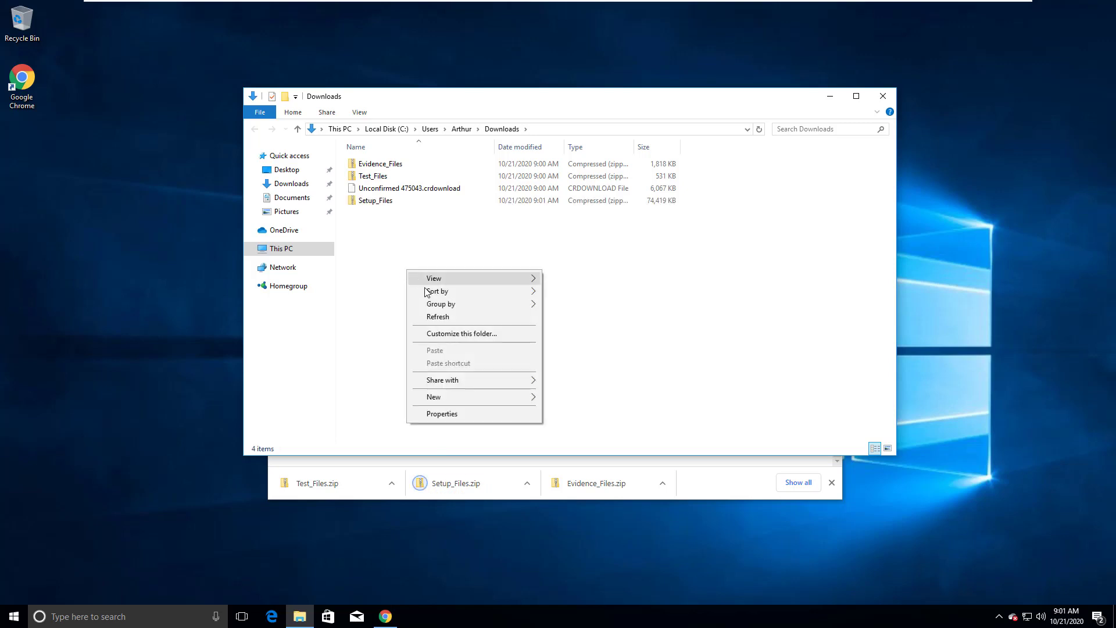
pyautogui.click(406, 236)
pyautogui.rightClick(402, 233)
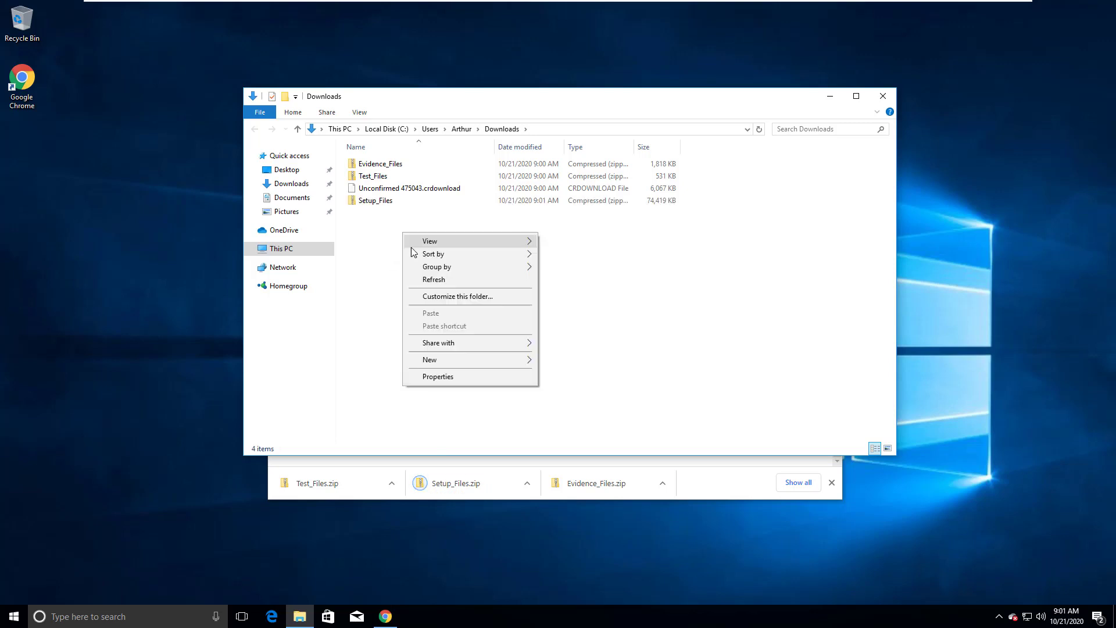
pyautogui.click(435, 279)
# Step: Move the three downloaded zip archives from Downloads to the desktop and close the Downloads window
pyautogui.moveTo(418, 215); pyautogui.dragTo(105, 158)
pyautogui.click(134, 196)
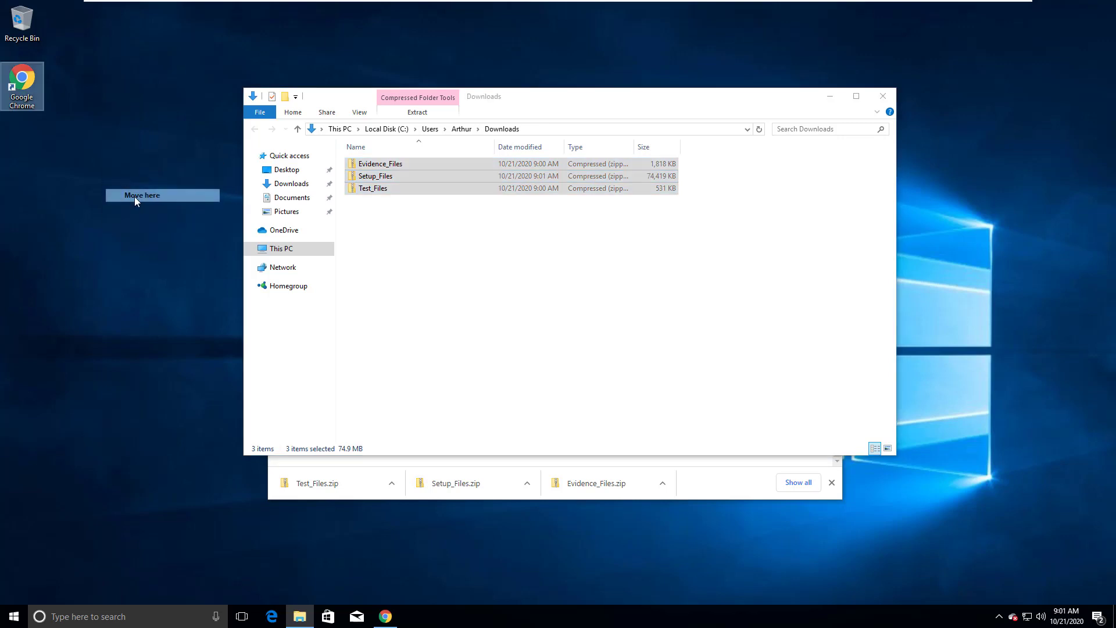
pyautogui.click(883, 96)
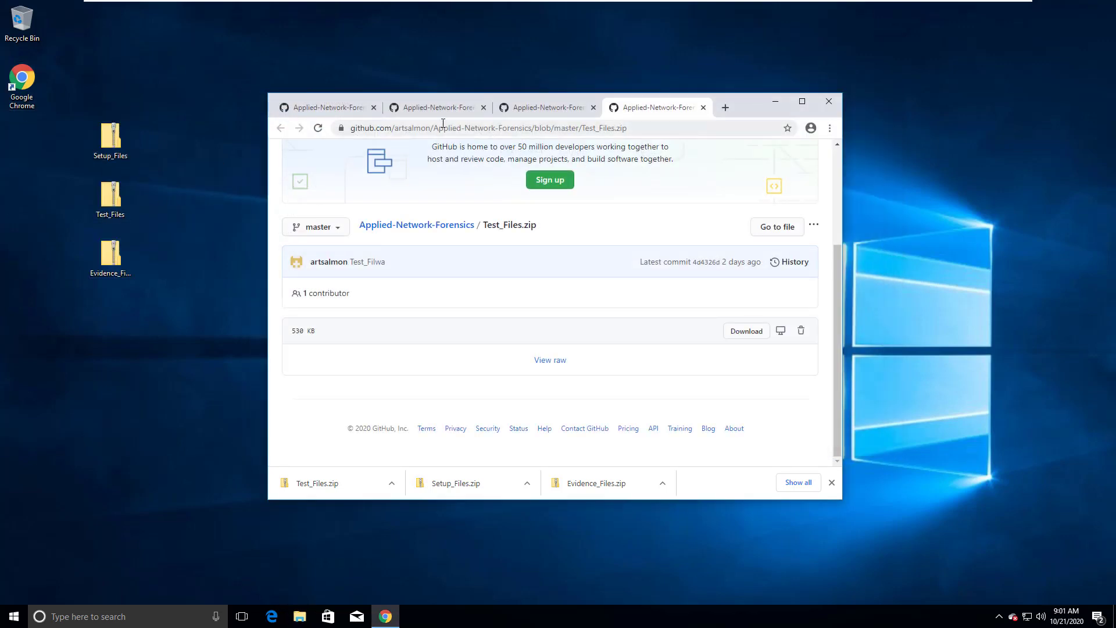
# Step: Close the three zip file tabs, keeping only the Lab Set up.txt page open
pyautogui.click(485, 108)
pyautogui.click(484, 108)
pyautogui.click(484, 108)
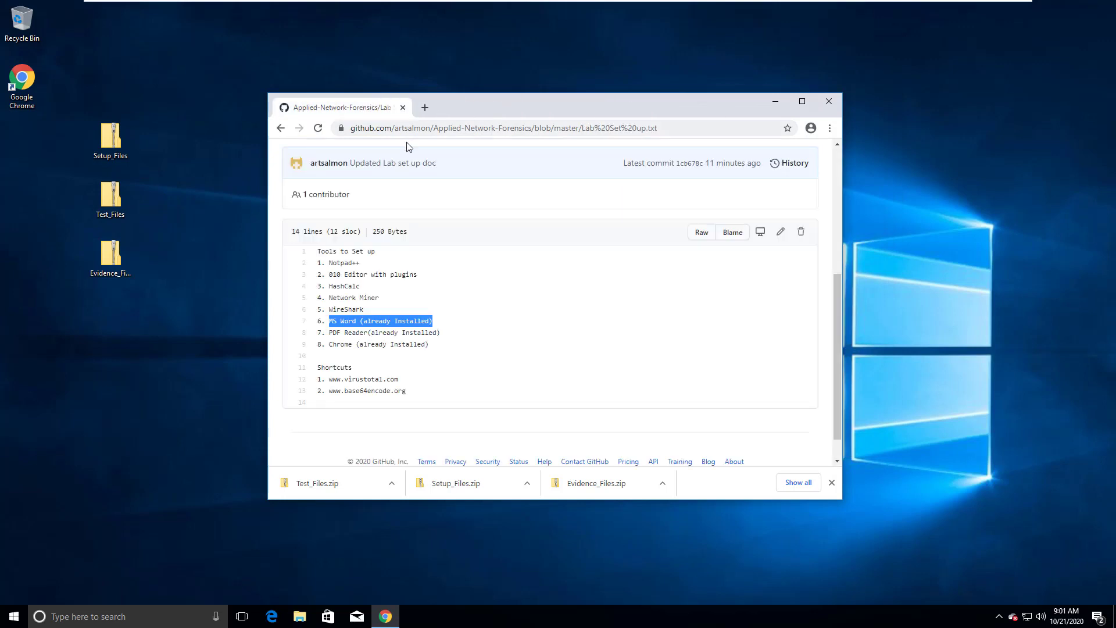
pyautogui.click(118, 146)
pyautogui.rightClick(118, 146)
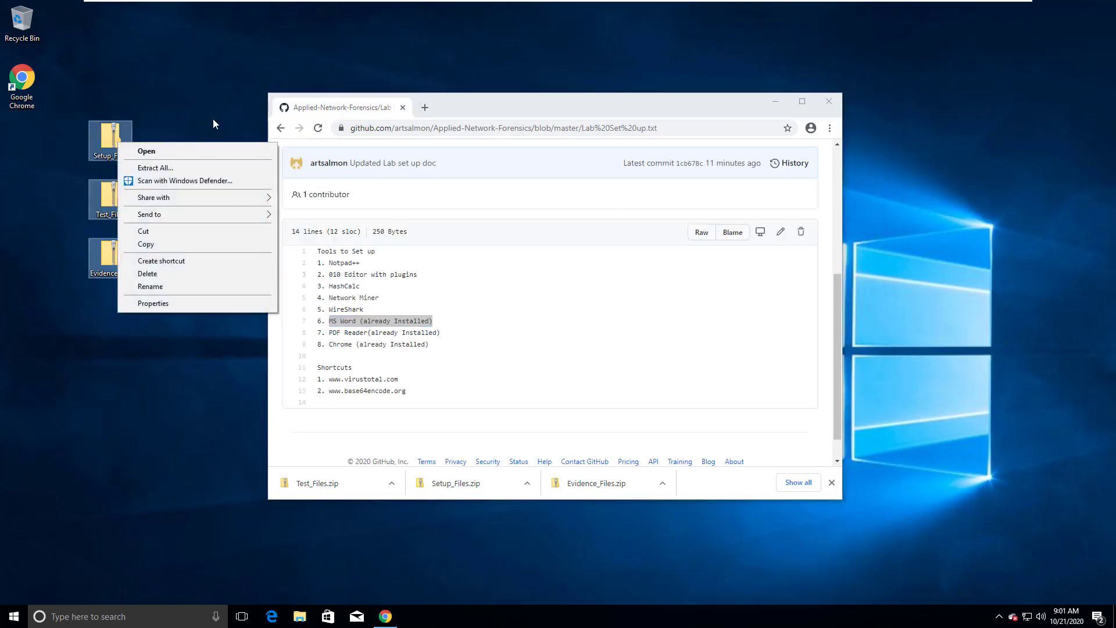
pyautogui.click(162, 119)
# Step: Extract the Setup_Files and Test_Files archives into folders of the same names on the desktop
pyautogui.click(113, 142)
pyautogui.rightClick(114, 142)
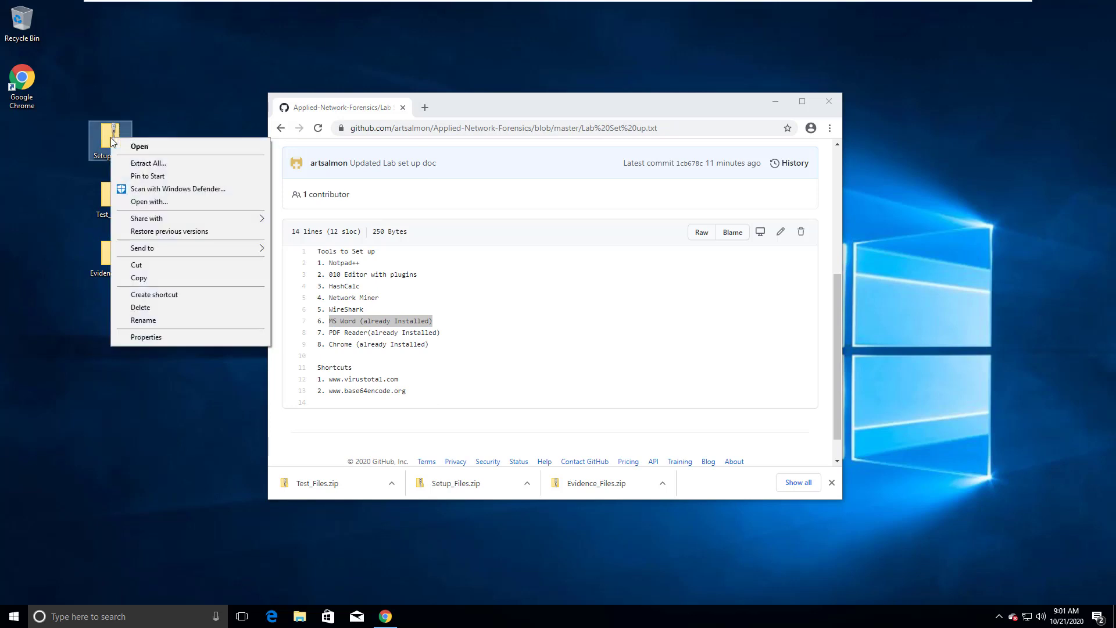
pyautogui.click(147, 164)
pyautogui.press('Return')
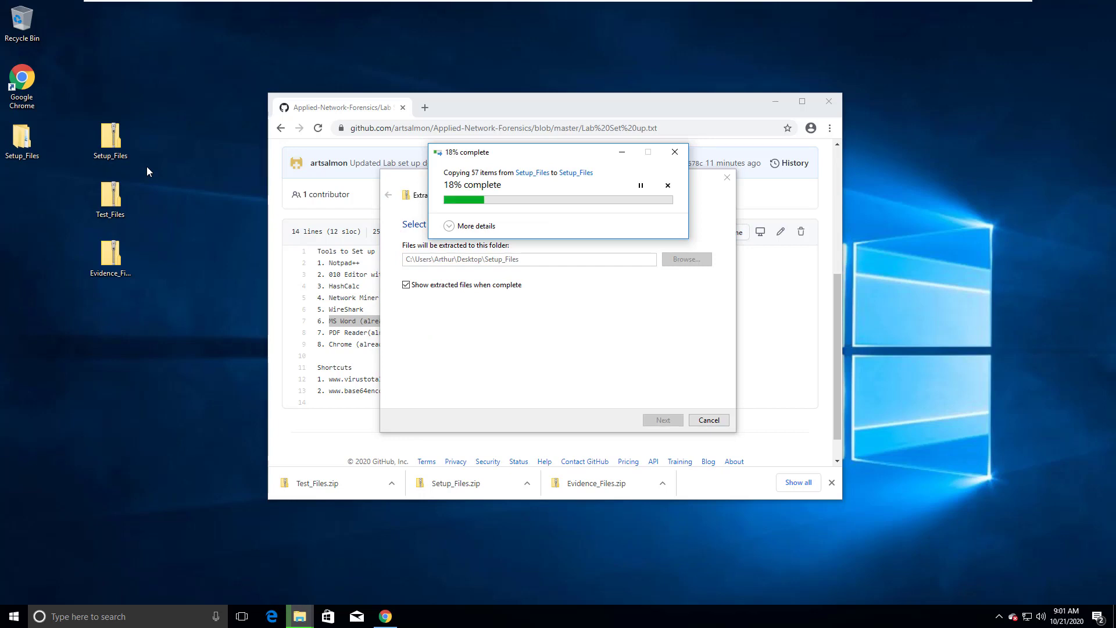
pyautogui.rightClick(116, 196)
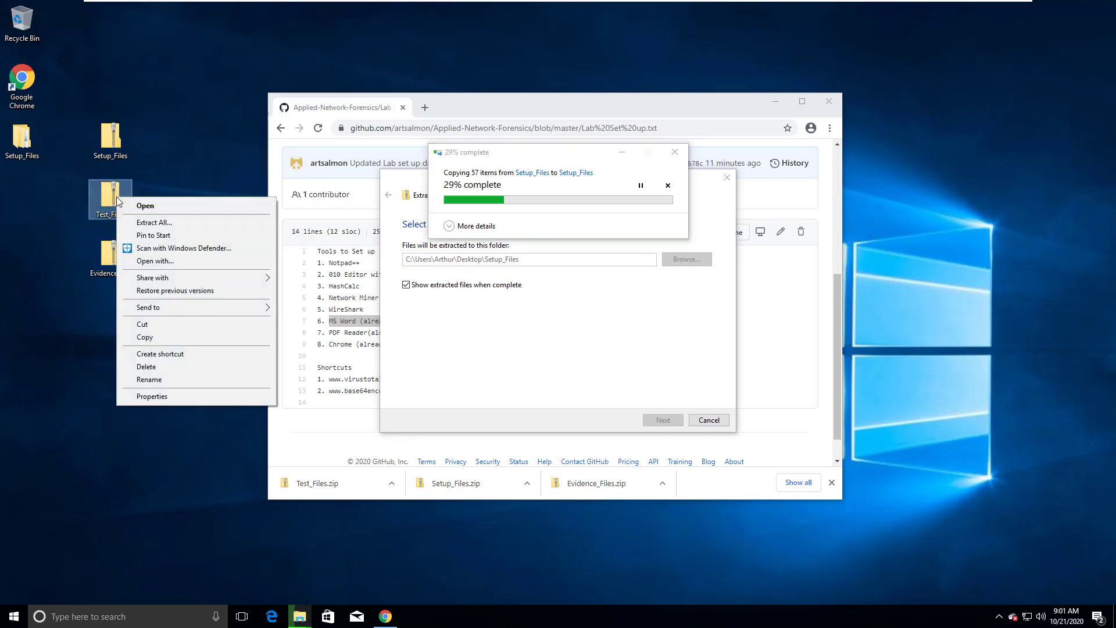
pyautogui.click(154, 223)
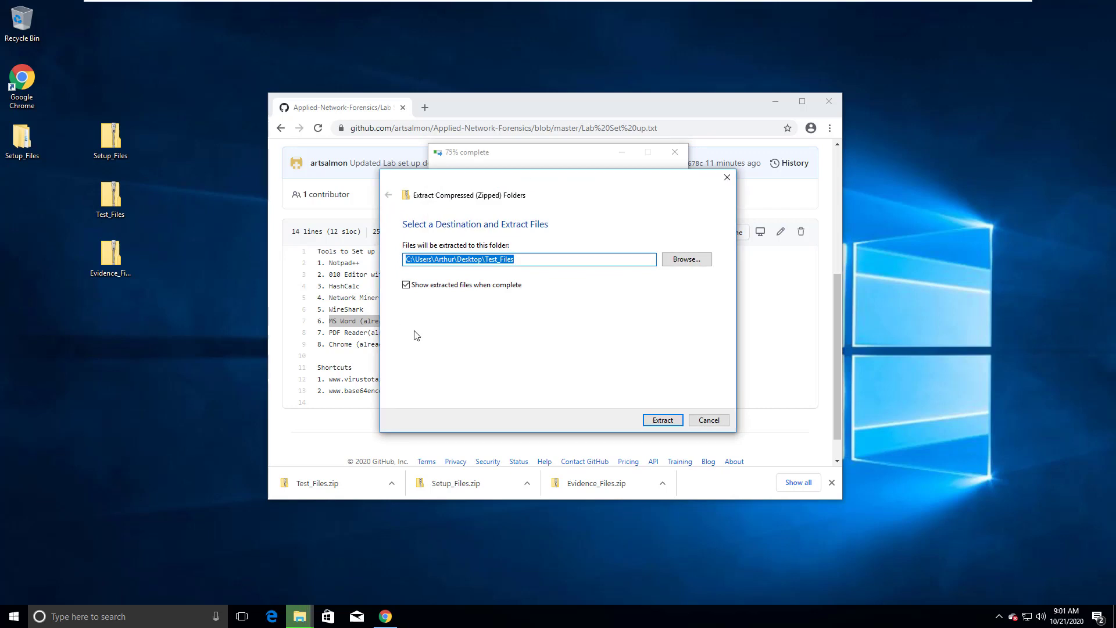
# Step: Extract the Evidence_Files archive into an Evidence_Files folder on the desktop, closing the Test_Files and Setup_Files windows
pyautogui.rightClick(114, 247)
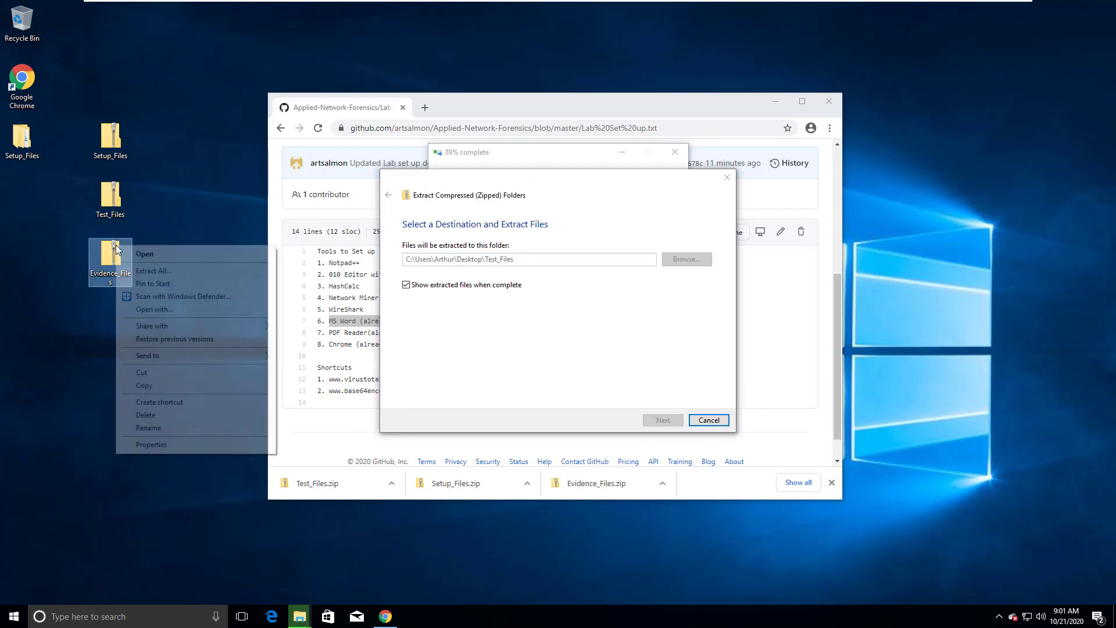
pyautogui.click(145, 271)
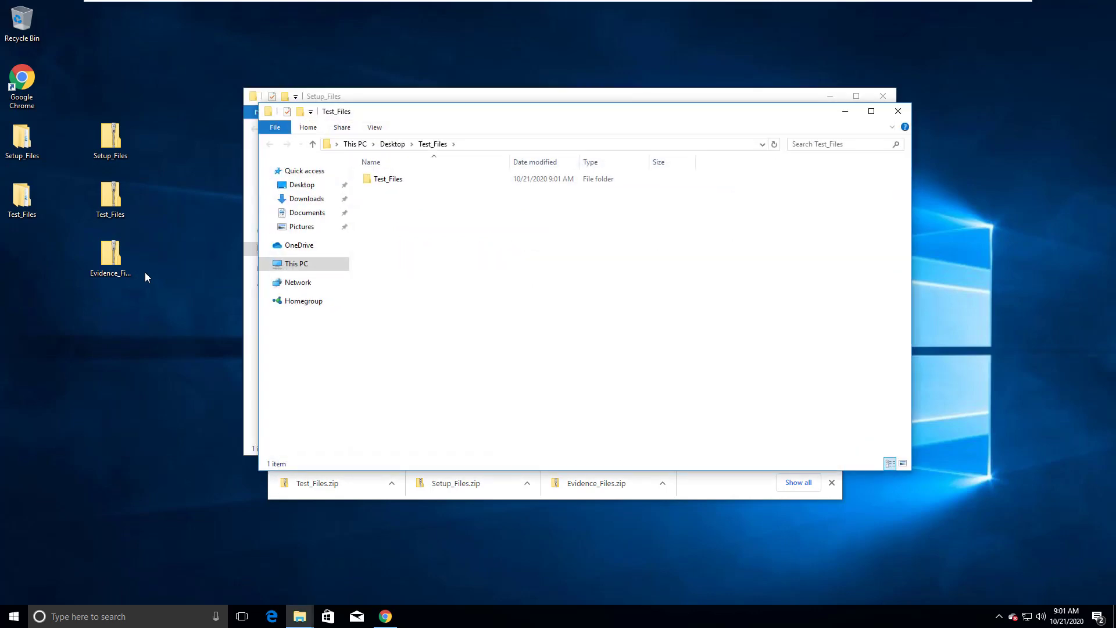
pyautogui.click(898, 111)
pyautogui.click(883, 96)
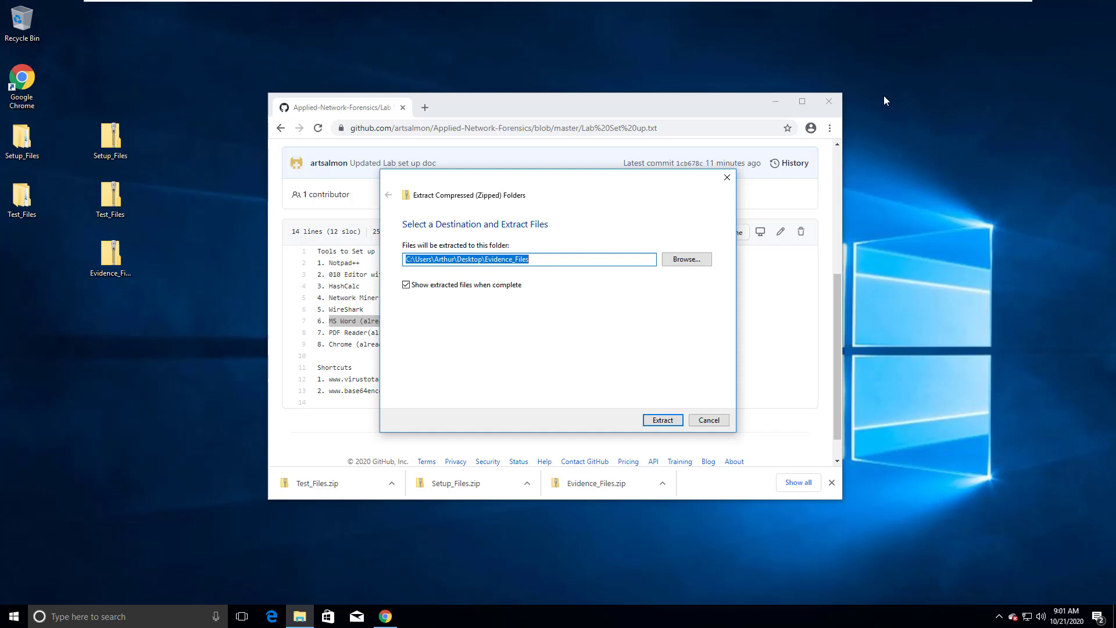
pyautogui.click(648, 420)
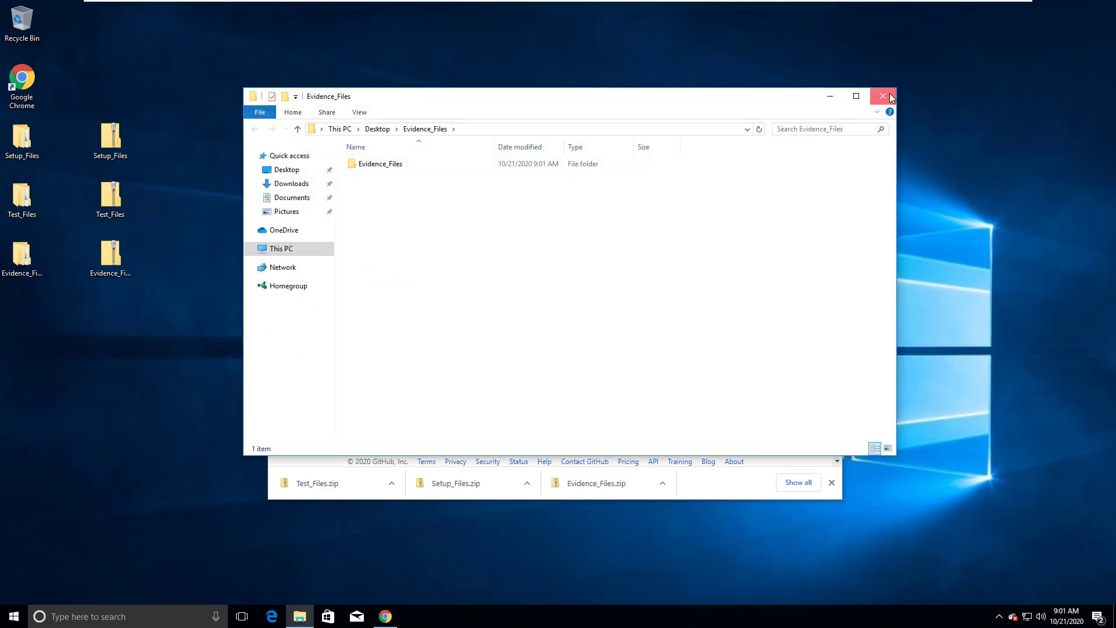
# Step: Close the Evidence_Files window and move the three zip archives from the desktop to the Recycle Bin
pyautogui.click(879, 98)
pyautogui.moveTo(159, 288); pyautogui.dragTo(24, 35)
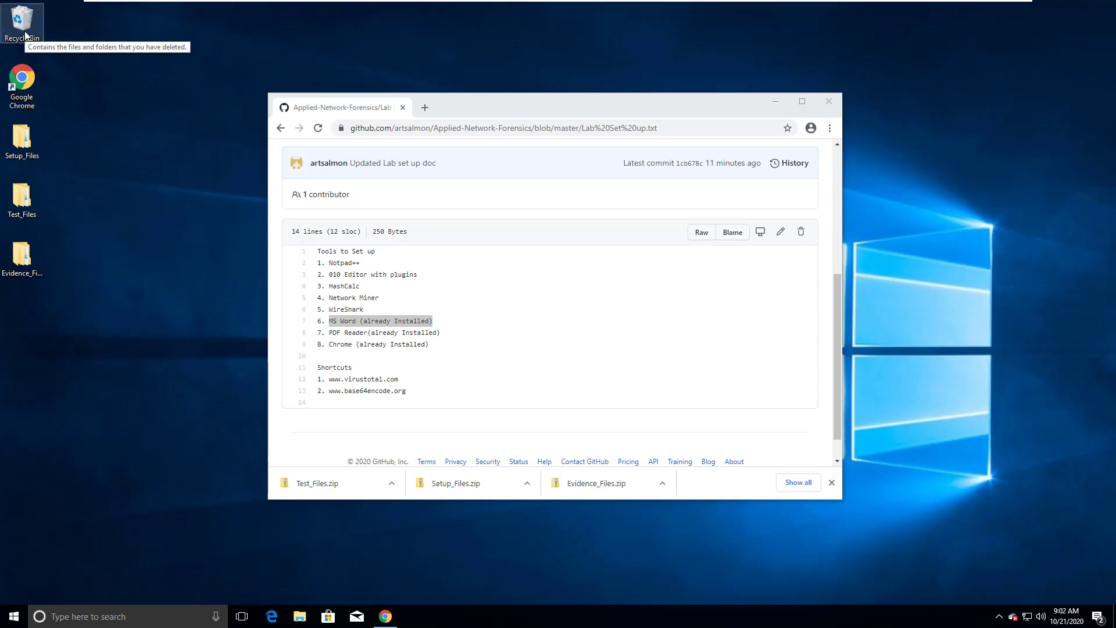
# Step: Open the inner Setup_Files folder and move its window aside so the tools list on the GitHub page stays readable
pyautogui.doubleClick(24, 140)
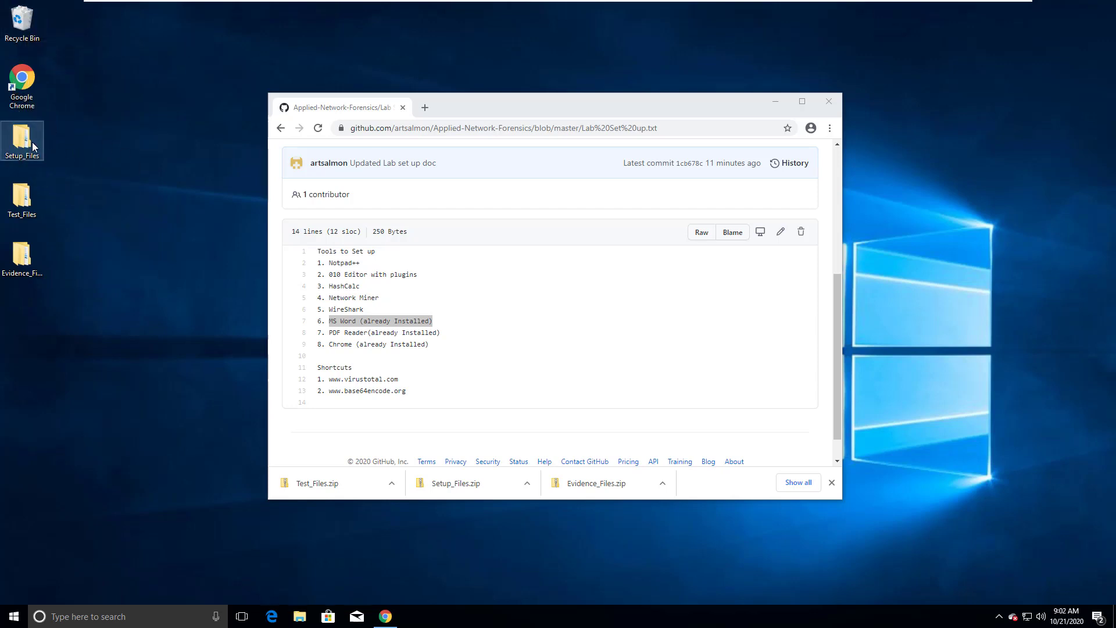
pyautogui.doubleClick(403, 165)
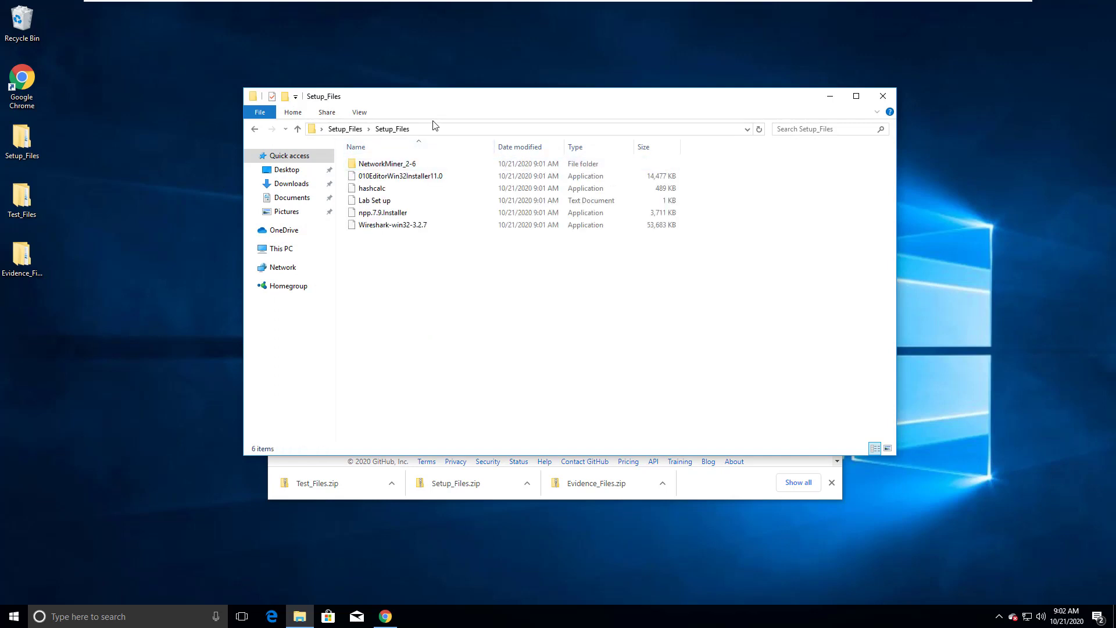
pyautogui.moveTo(470, 106); pyautogui.dragTo(661, 83)
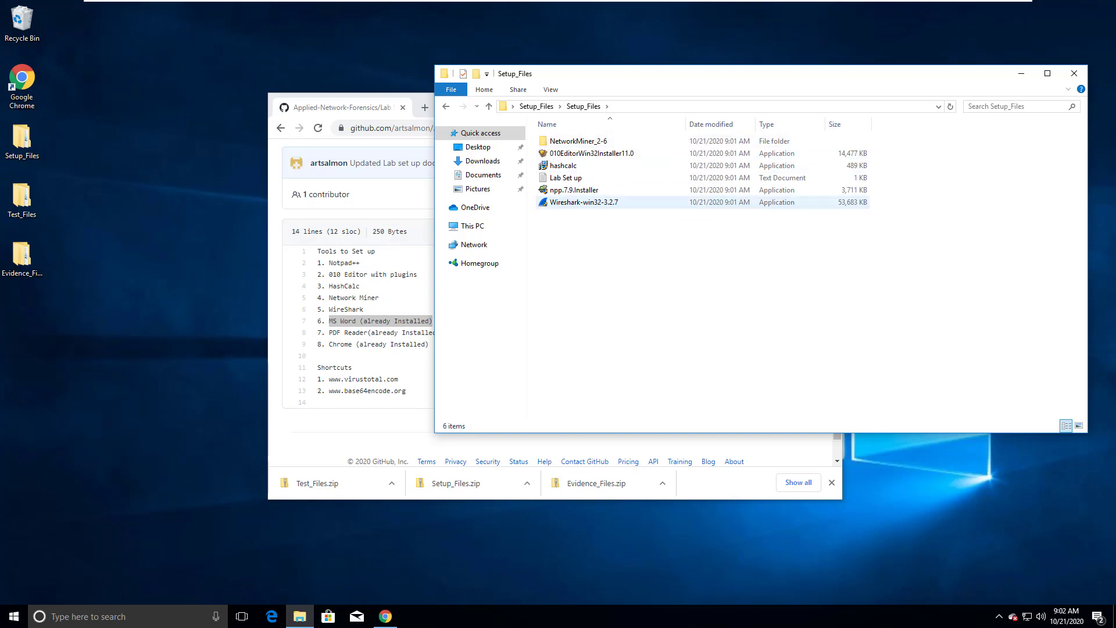
# Step: Install Notepad++ v7.9 from npp.7.9.Installer in English, with the listed components and a desktop shortcut
pyautogui.doubleClick(573, 190)
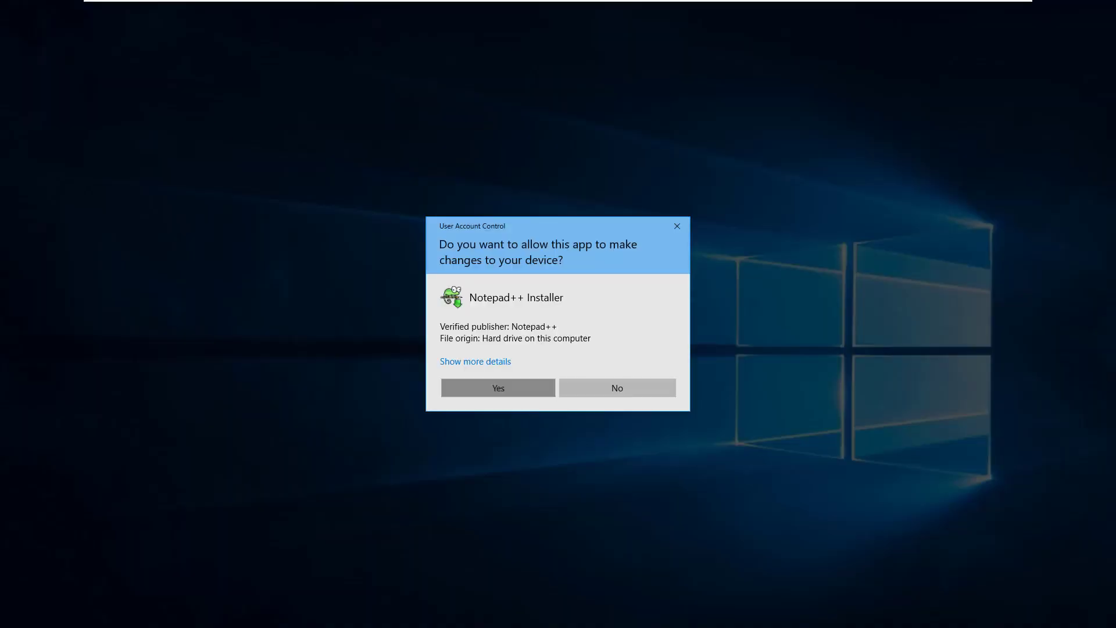
pyautogui.click(498, 386)
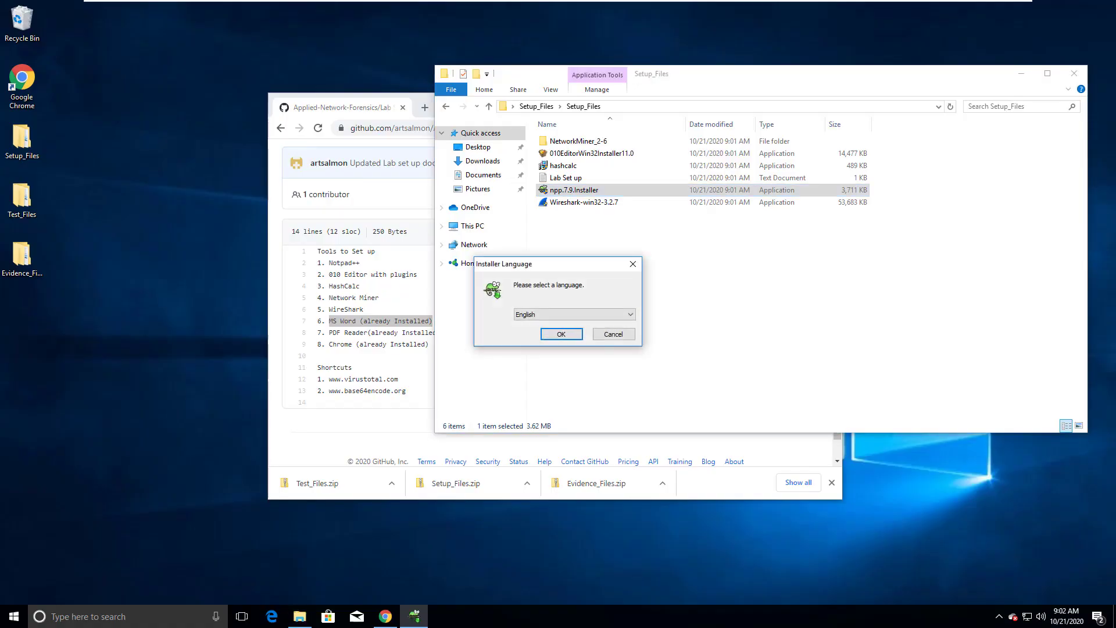
pyautogui.click(560, 334)
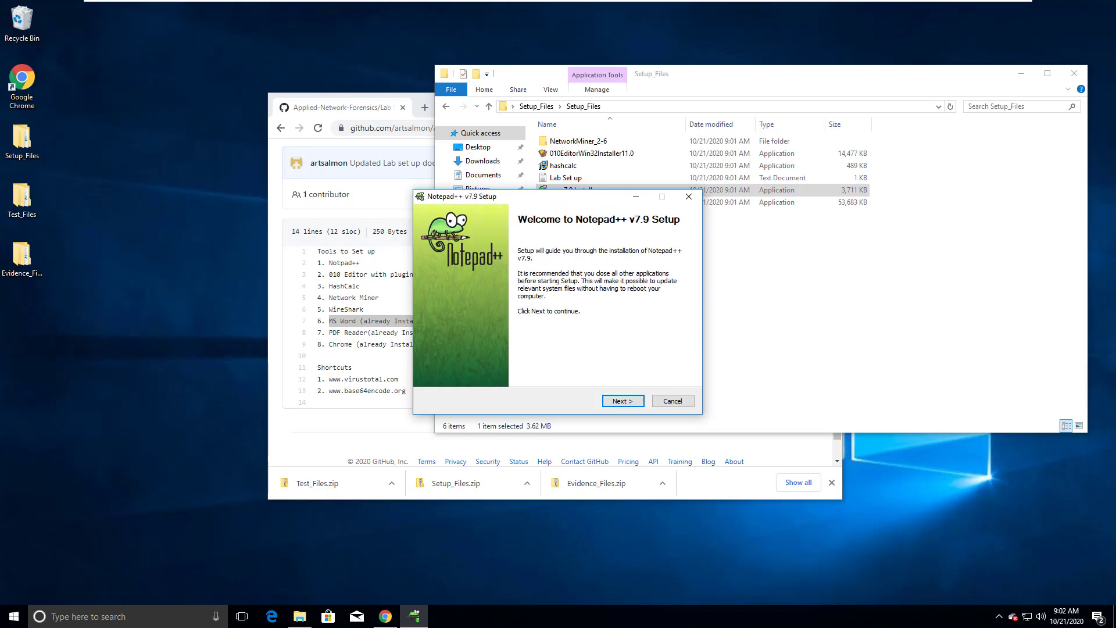
pyautogui.press('Return')
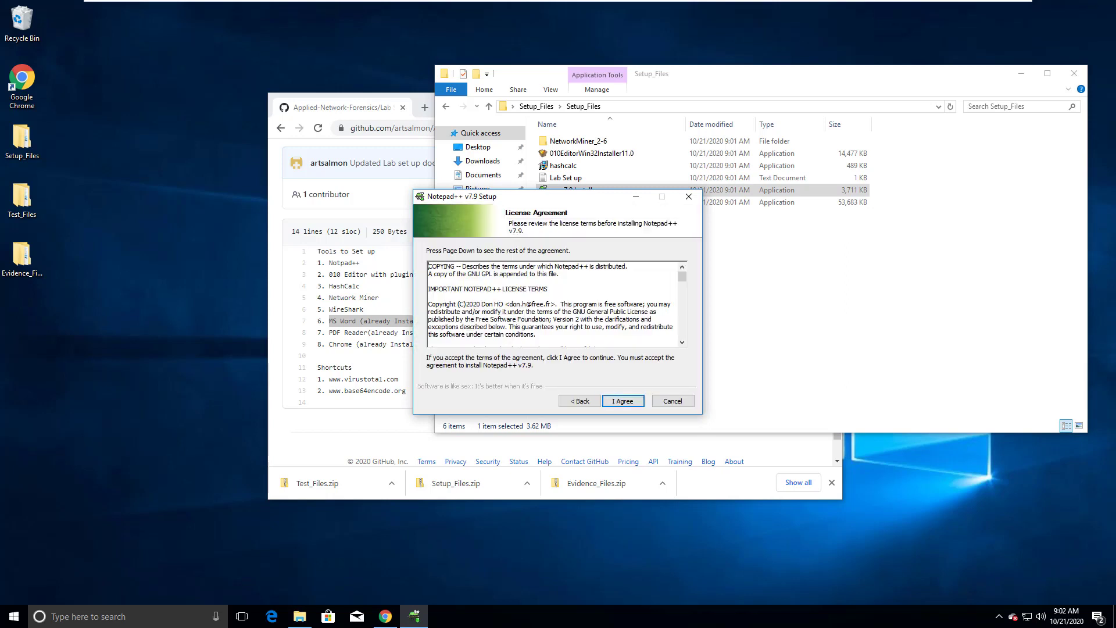
pyautogui.press('Return')
pyautogui.press('Return')
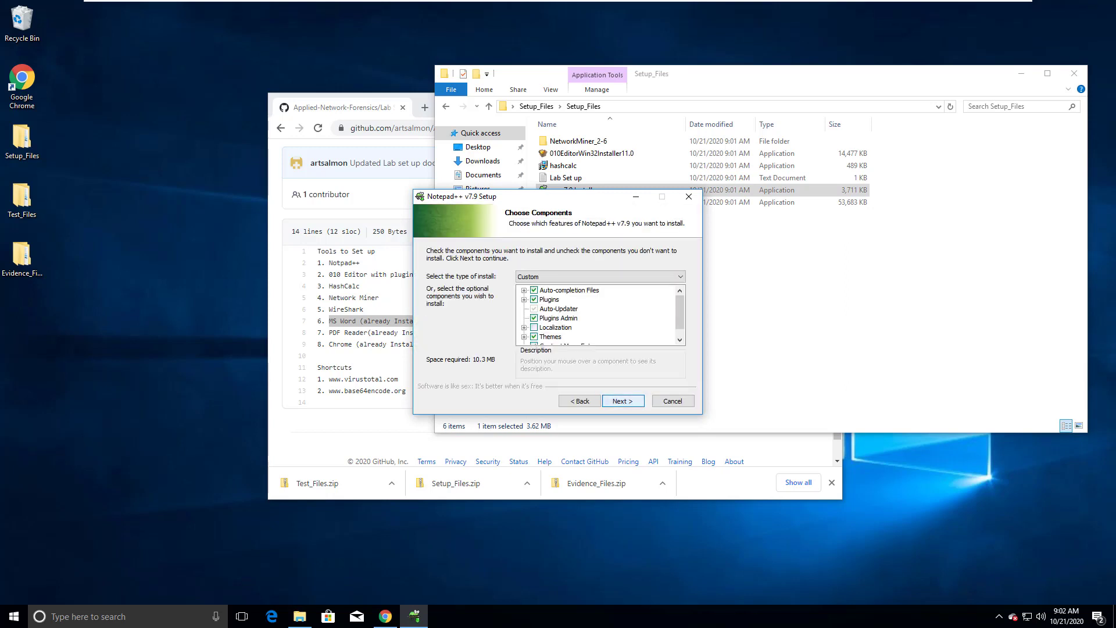
pyautogui.press('Return')
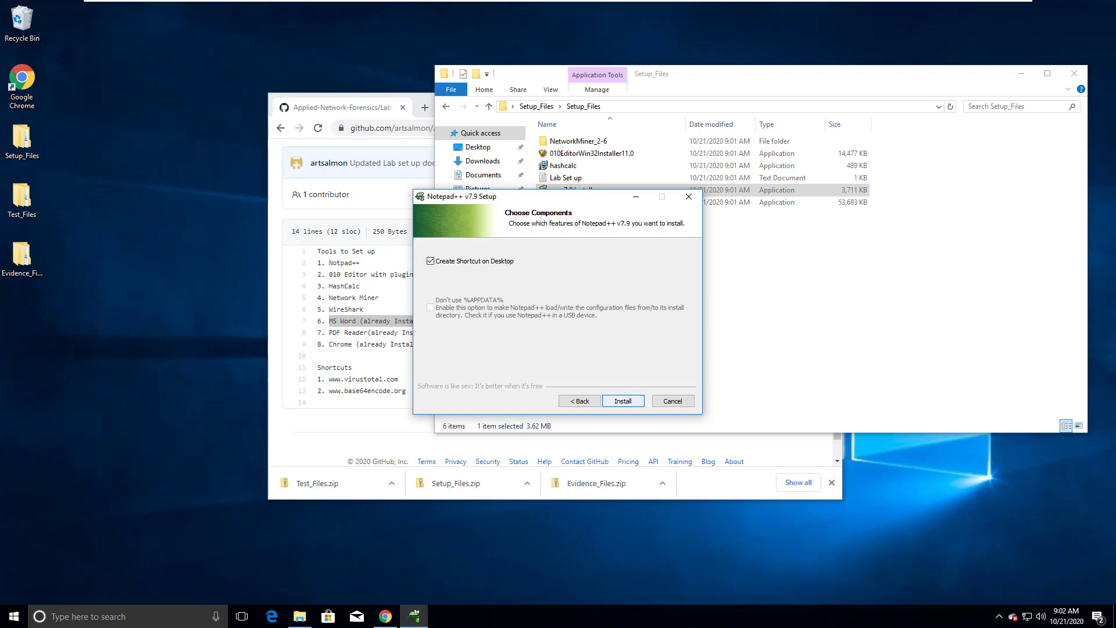
pyautogui.press('Return')
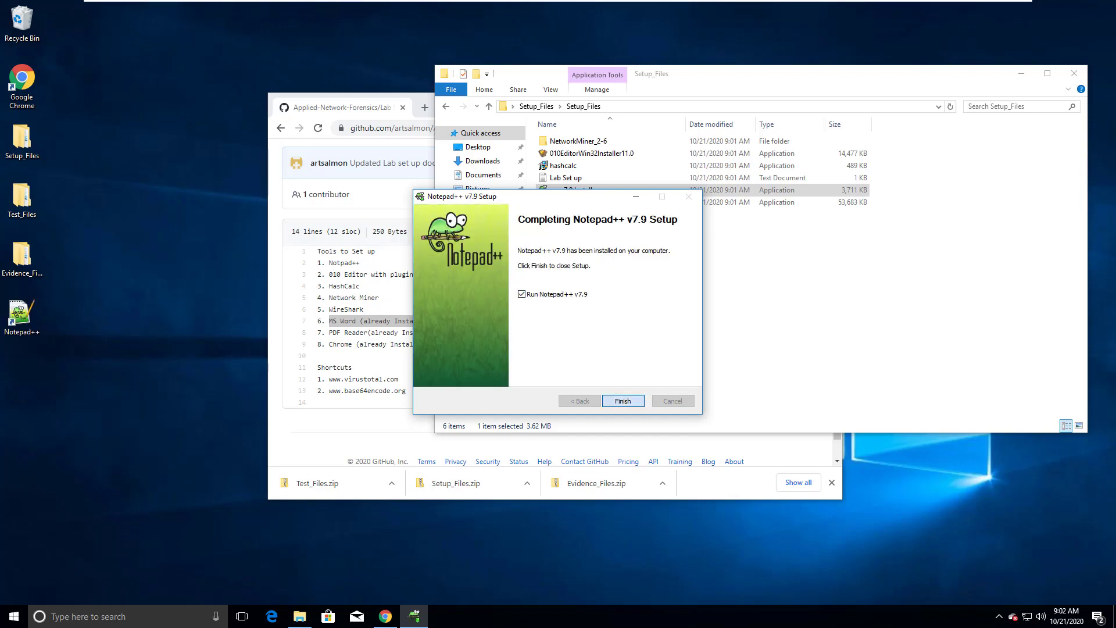
# Step: Finish the Notepad++ setup with the program launched, close the change.log file and exit Notepad++
pyautogui.press('Return')
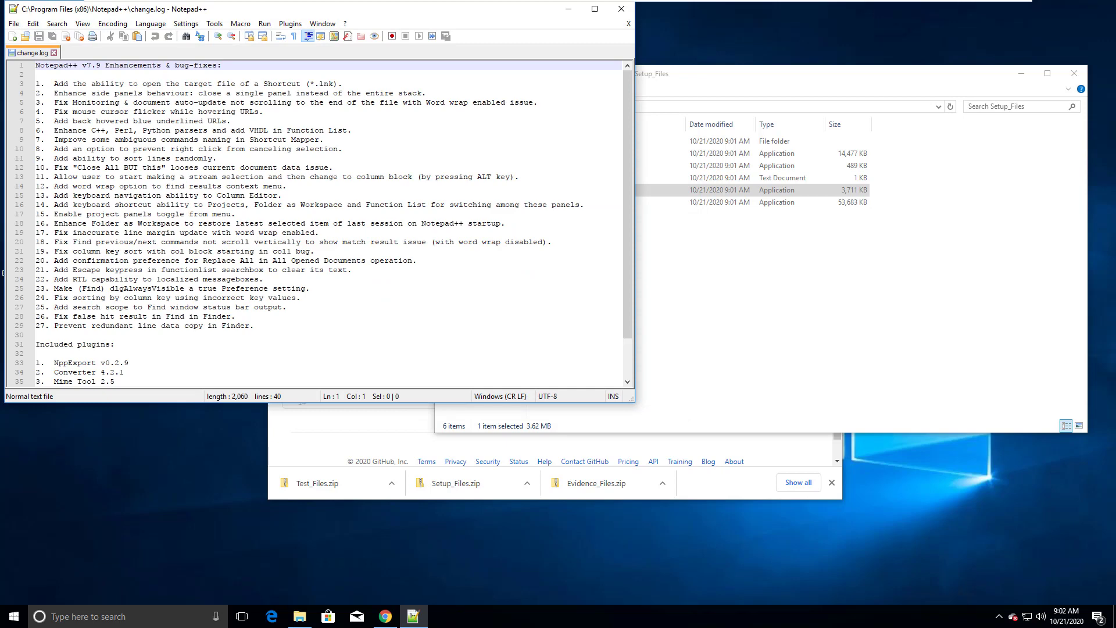
pyautogui.click(55, 53)
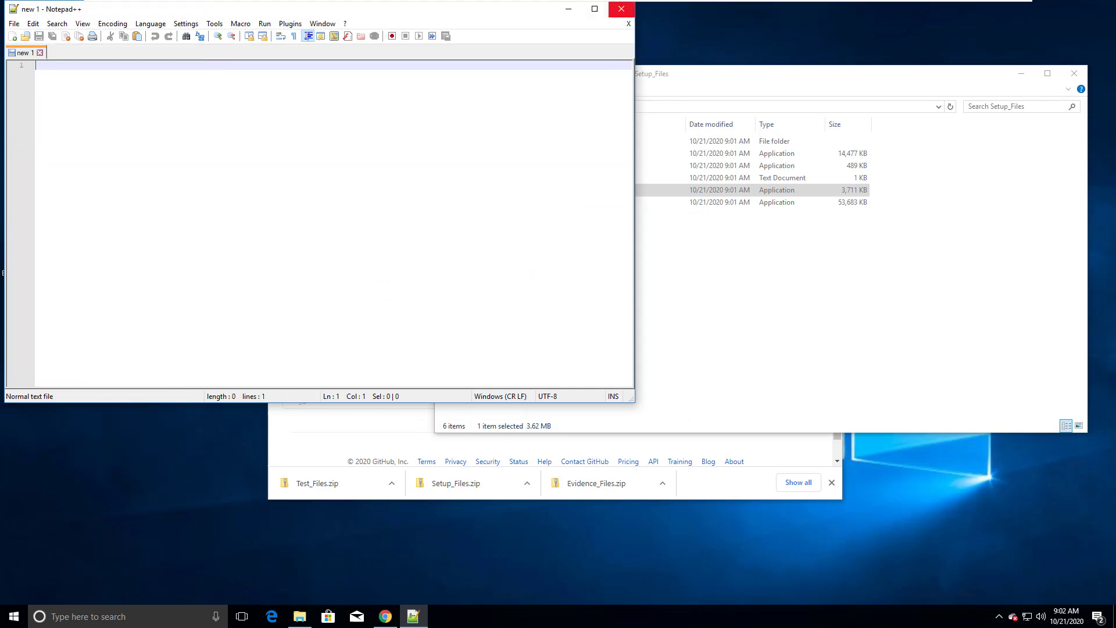
pyautogui.click(621, 8)
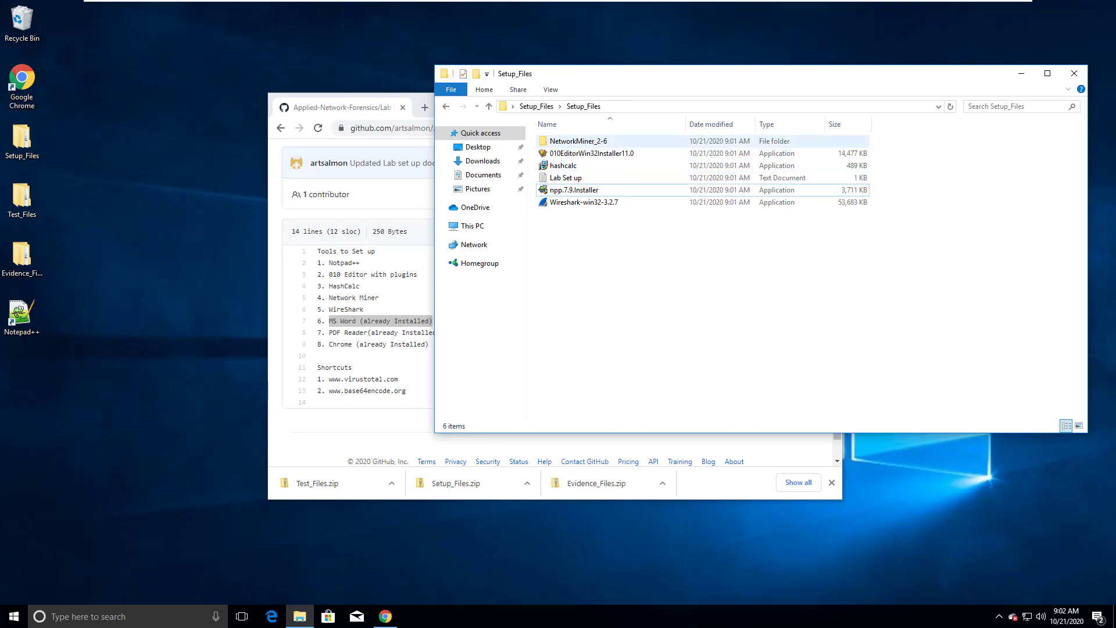
# Step: Install 010 Editor 11.0, accepting the license agreement, the default Start Menu folder and all additional tasks, including the desktop icon
pyautogui.doubleClick(573, 153)
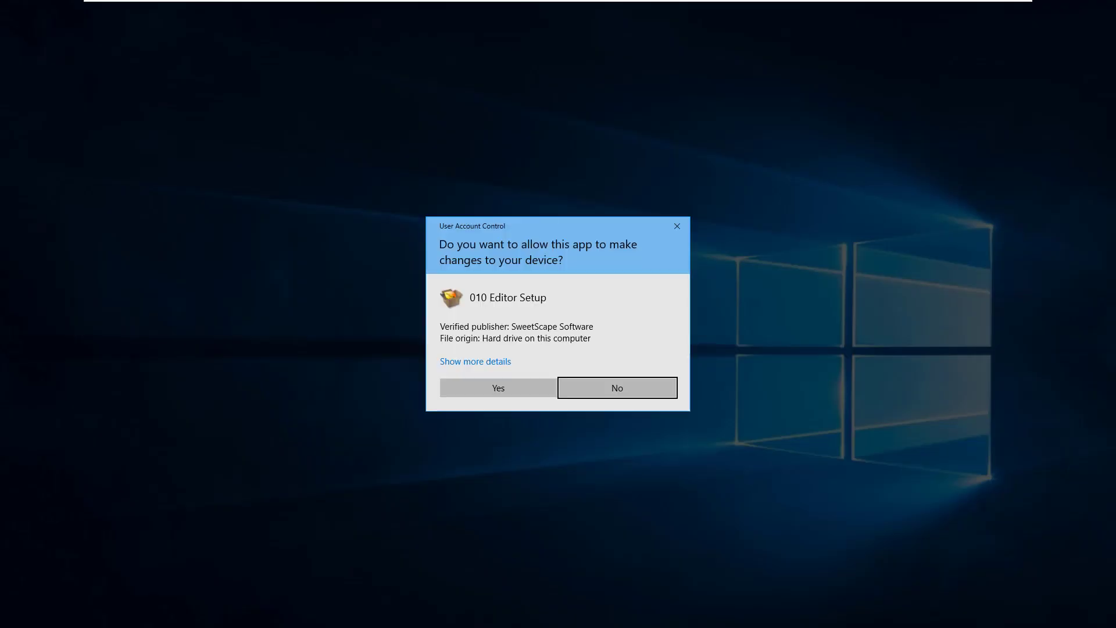
pyautogui.click(498, 387)
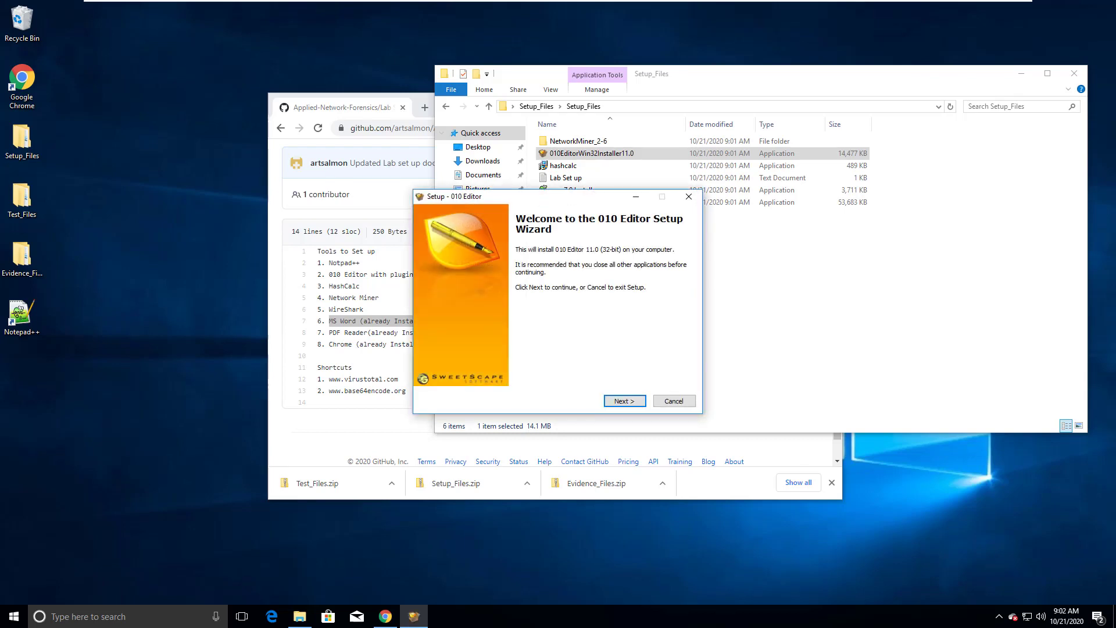
pyautogui.press('Return')
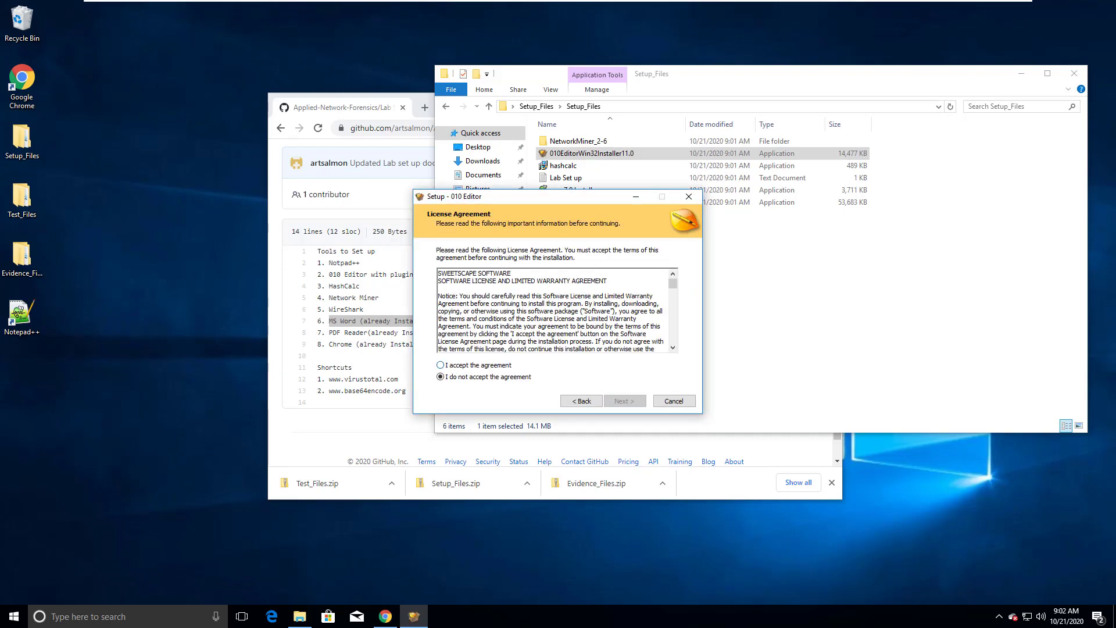
pyautogui.hotkey('alt', 'a')
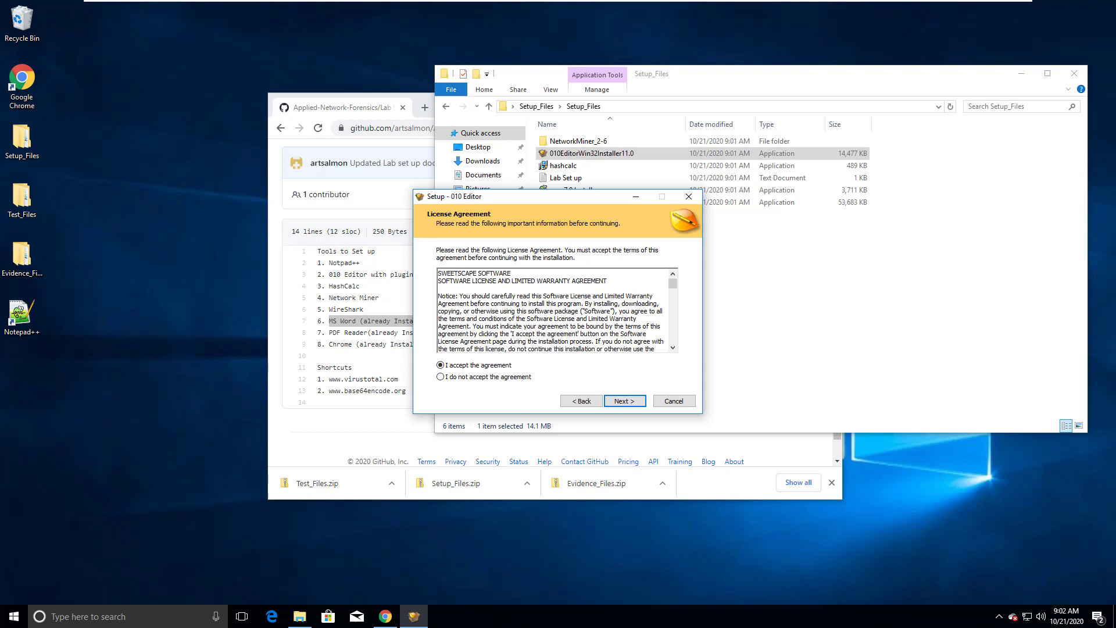
pyautogui.press('Return')
pyautogui.press('Return')
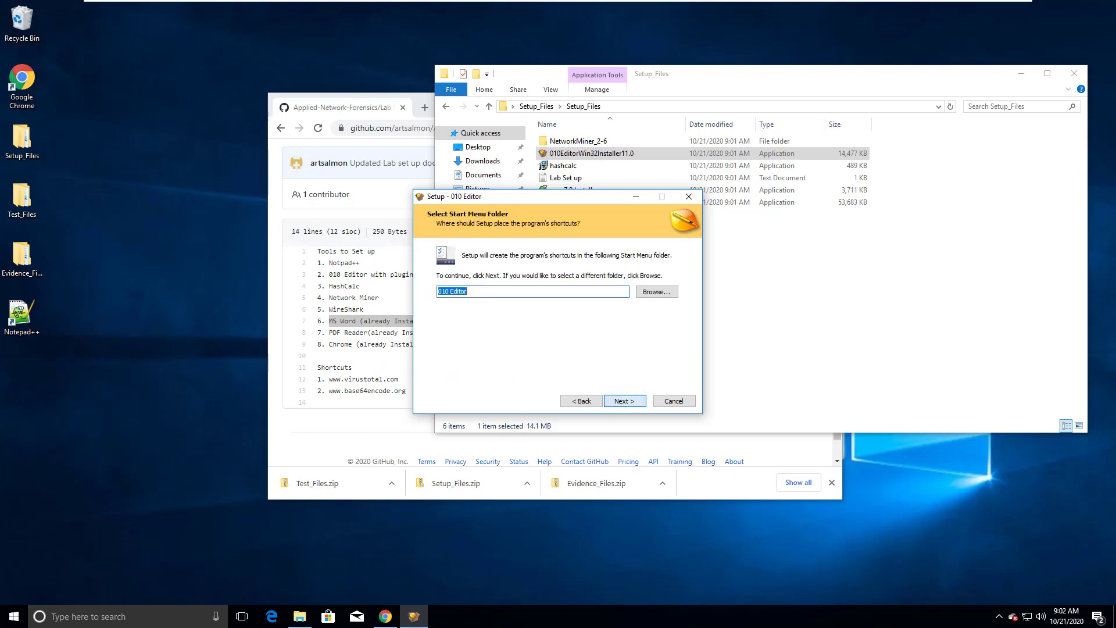
pyautogui.press('Return')
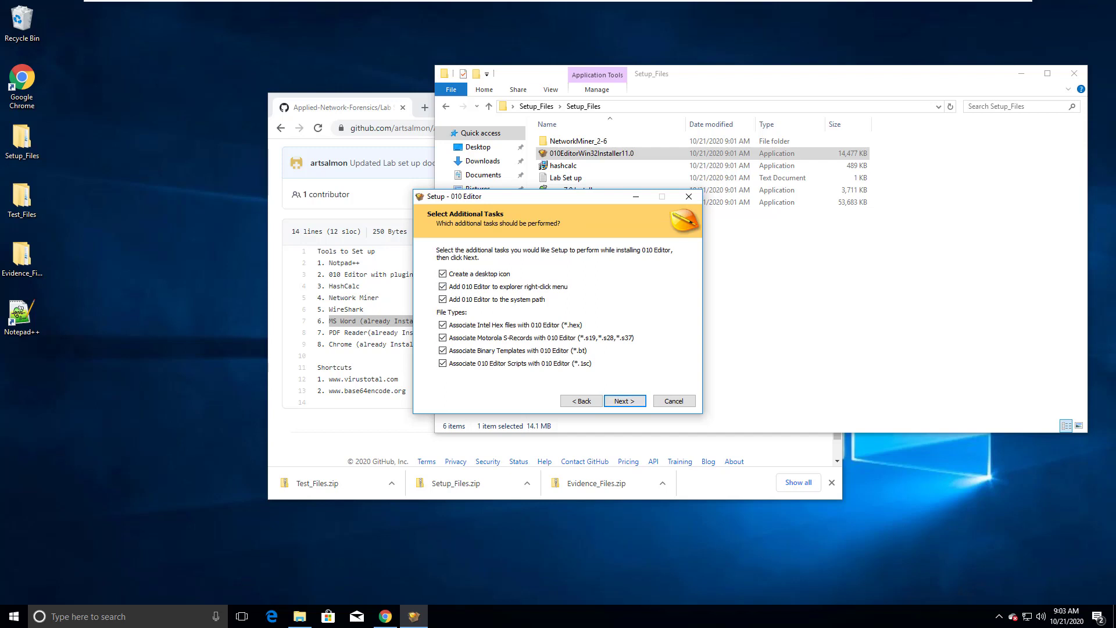
pyautogui.press('Return')
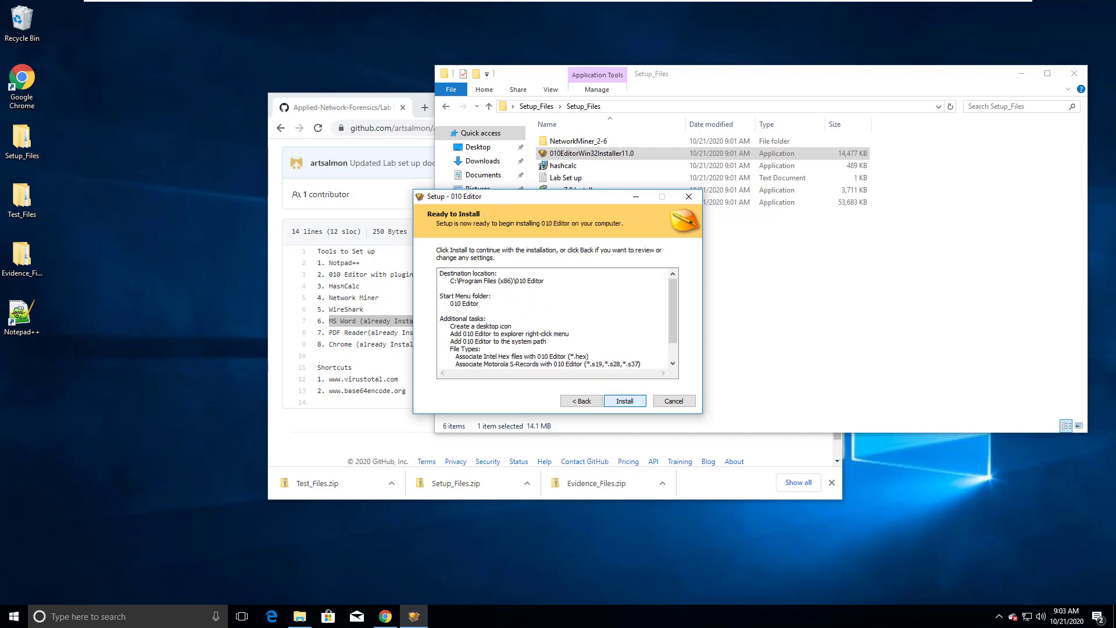
pyautogui.press('Return')
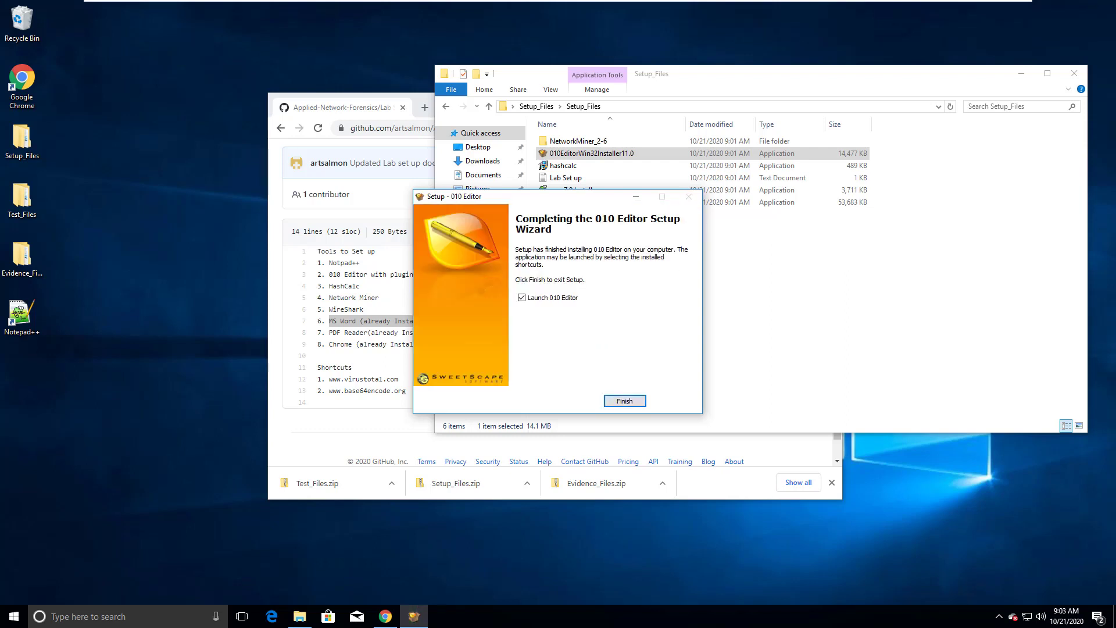
# Step: Finish the 010 Editor setup with the program launched, dismiss its Welcome dialog and close 010 Editor
pyautogui.press('Return')
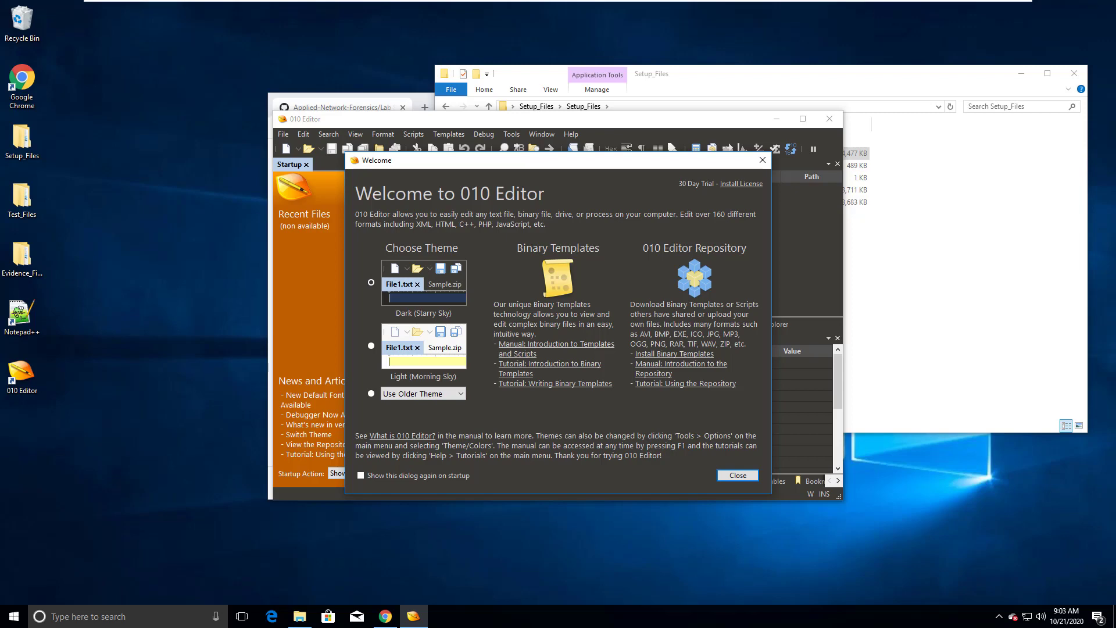
pyautogui.click(737, 474)
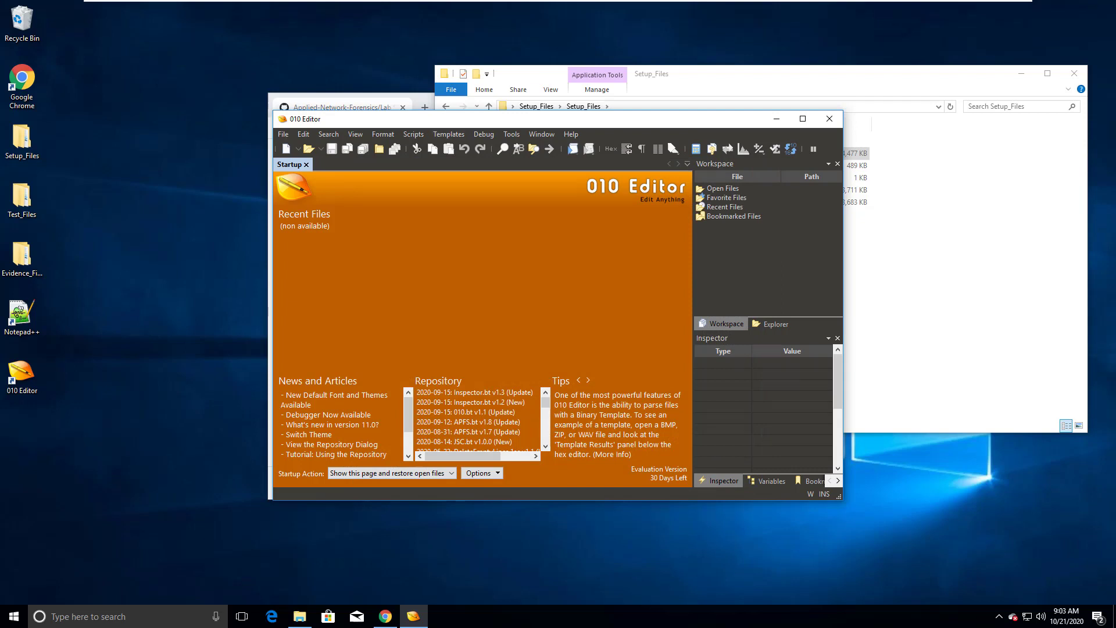
pyautogui.moveTo(445, 116); pyautogui.dragTo(449, 94)
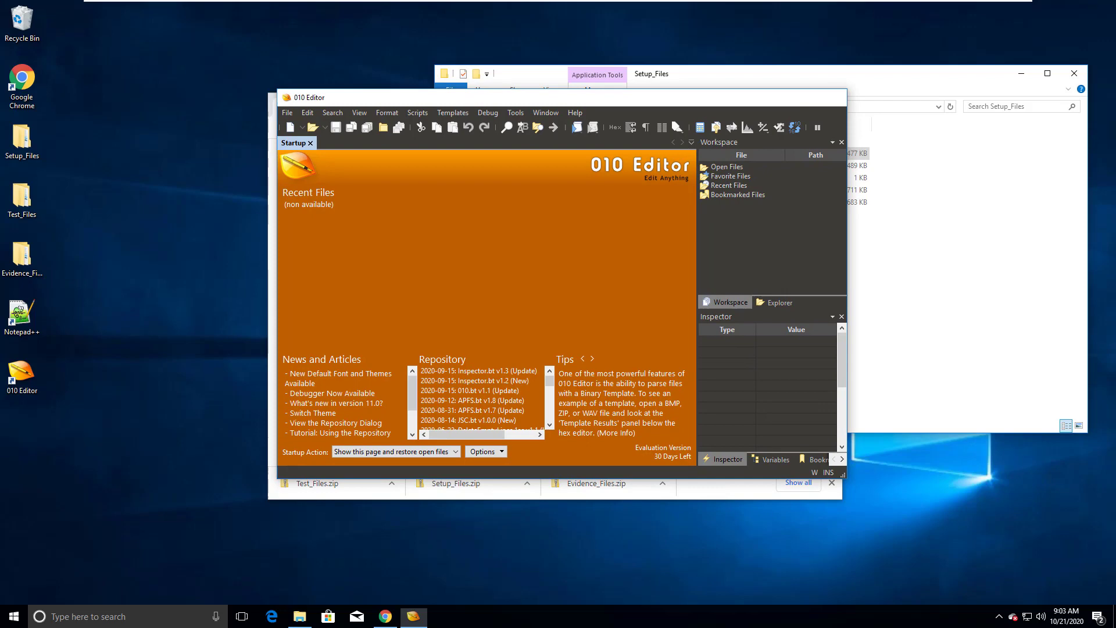
pyautogui.click(834, 97)
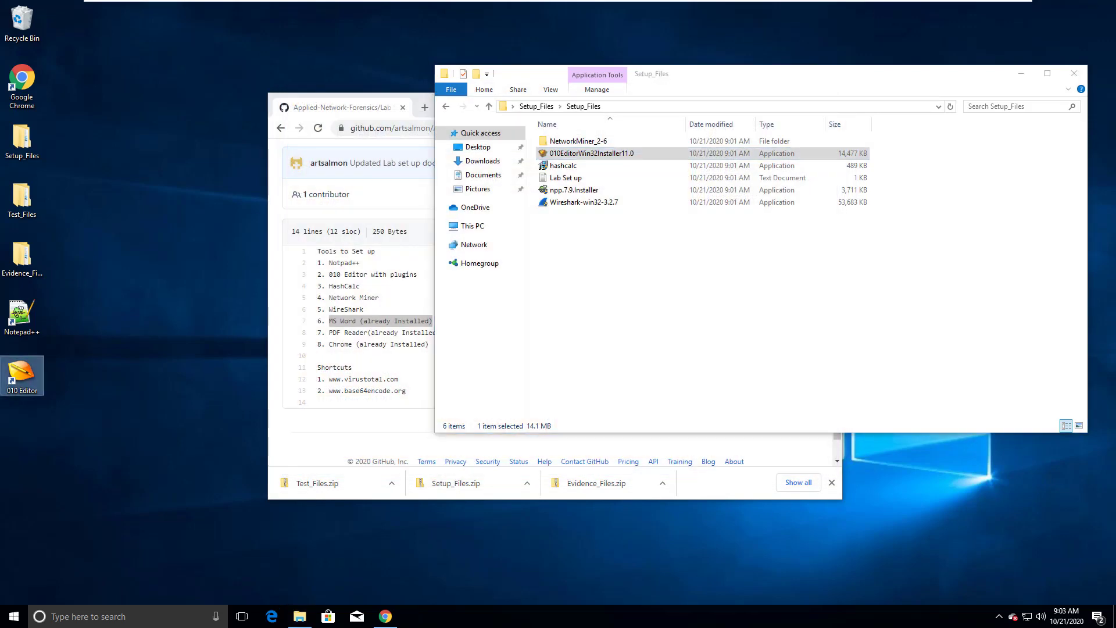
# Step: Install HashCalc 2.02 from the Setup_Files folder, accepting the license agreement and creating only a desktop icon
pyautogui.click(639, 279)
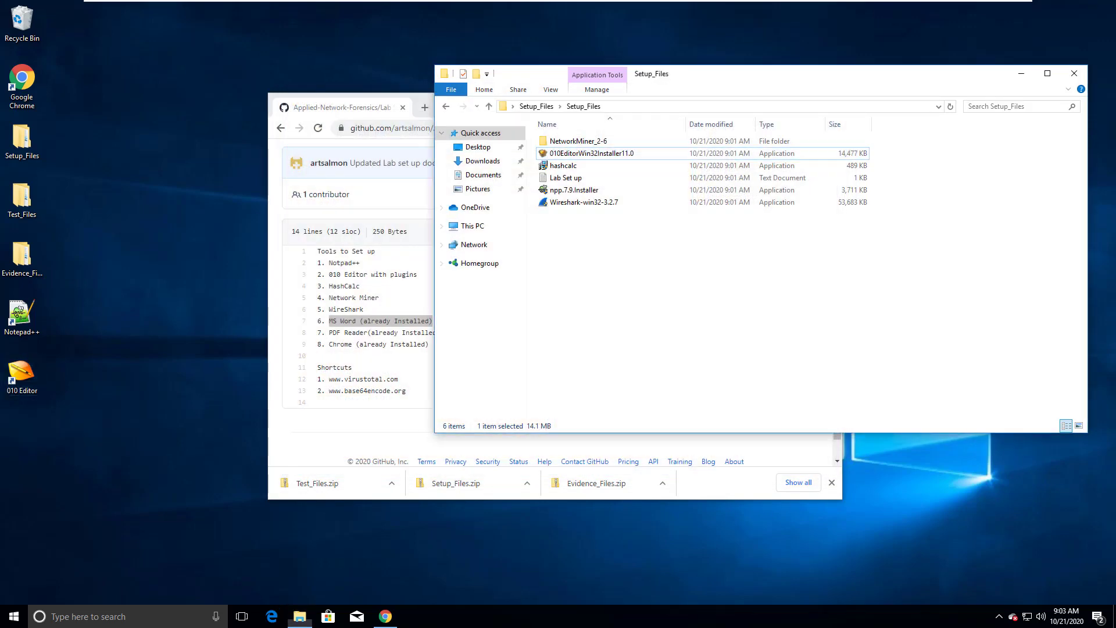
pyautogui.doubleClick(563, 166)
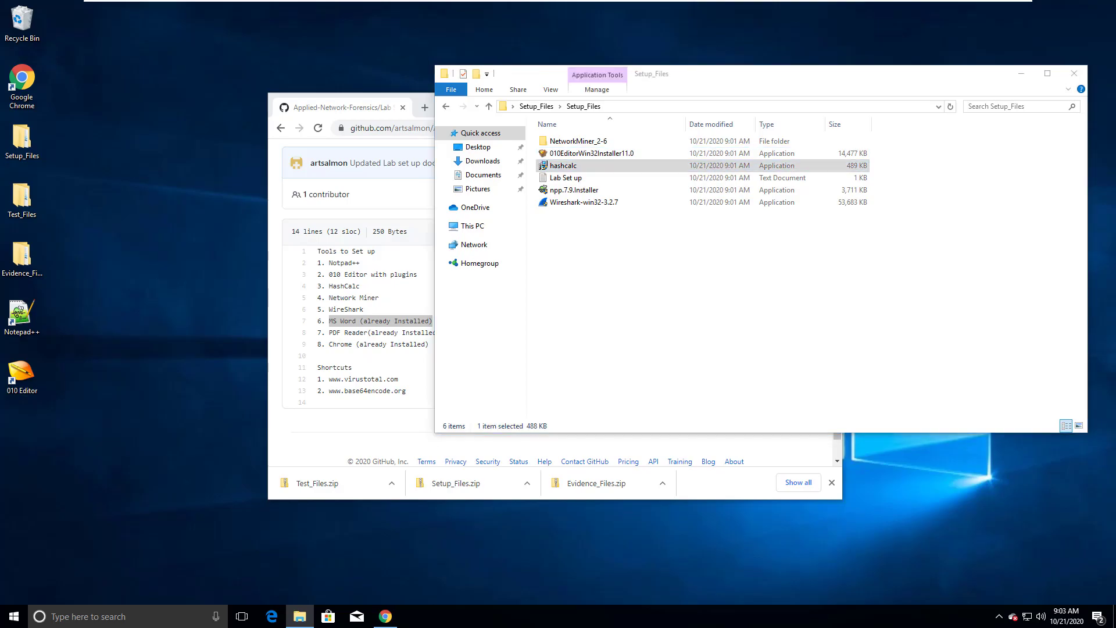
pyautogui.doubleClick(563, 166)
pyautogui.click(498, 391)
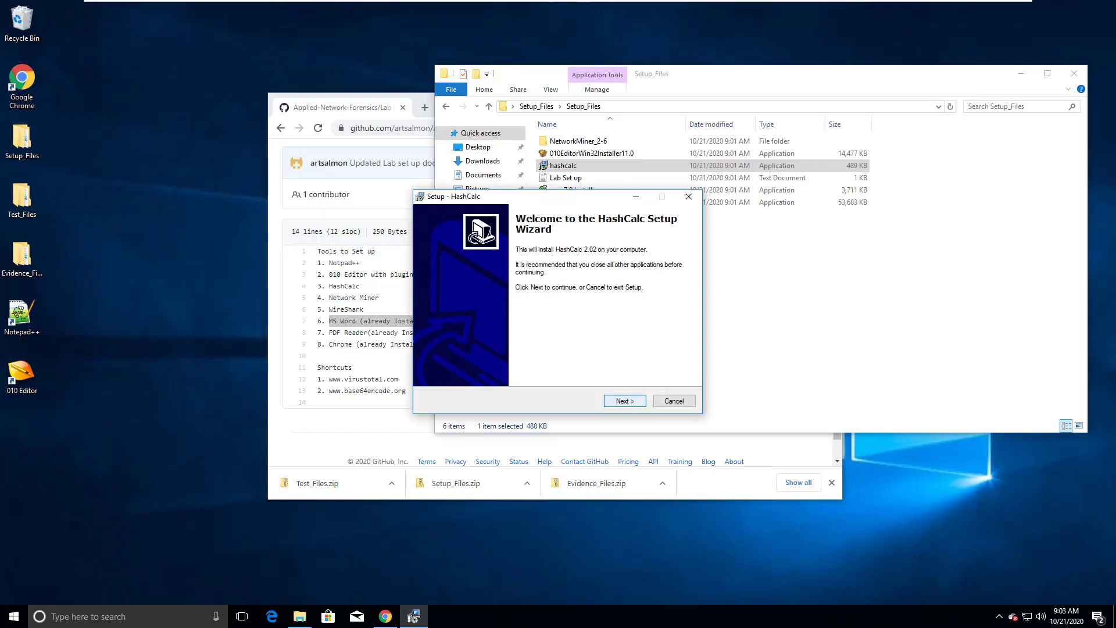
pyautogui.click(625, 401)
pyautogui.click(441, 365)
pyautogui.press('Return')
pyautogui.press('Return')
pyautogui.press('Return')
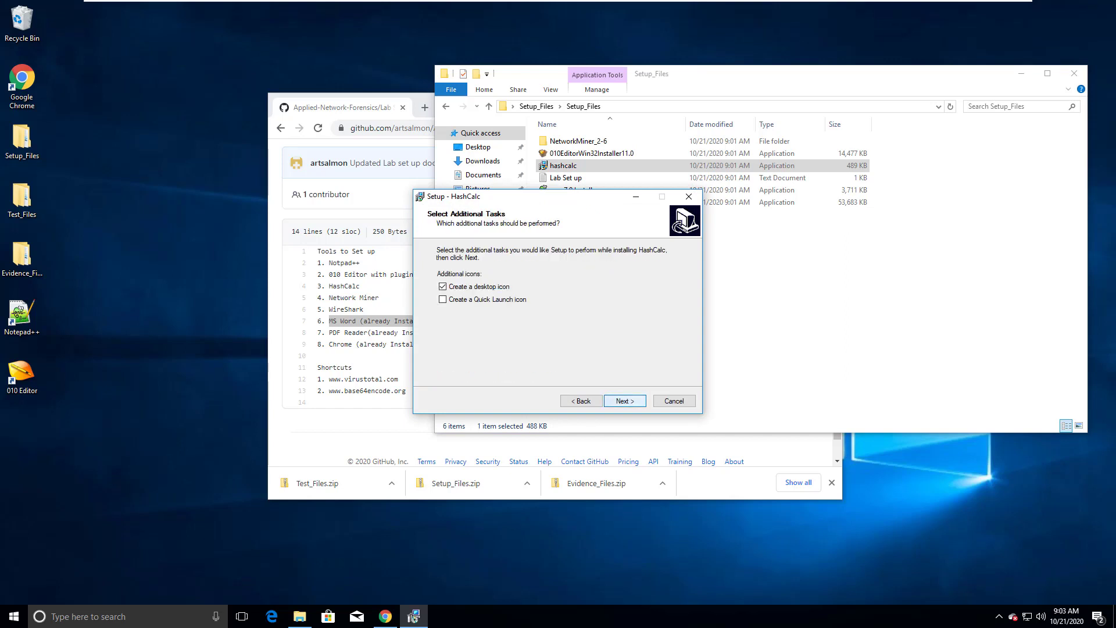
pyautogui.press('Return')
pyautogui.press('Return')
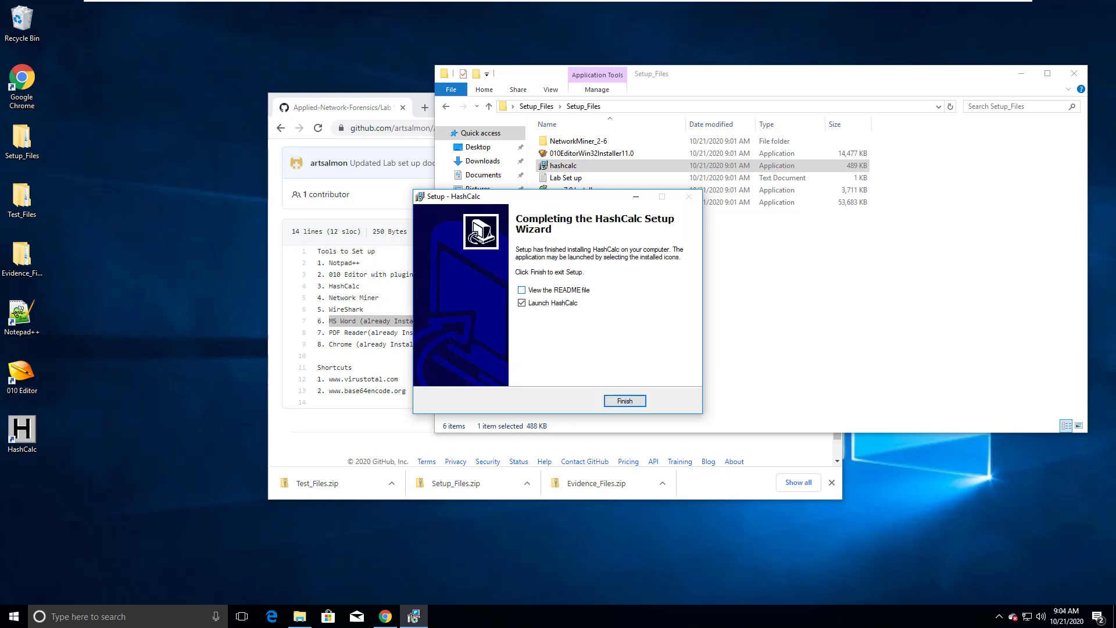
# Step: Finish the HashCalc setup, close the launched program and select the three new tool shortcuts on the desktop
pyautogui.press('Return')
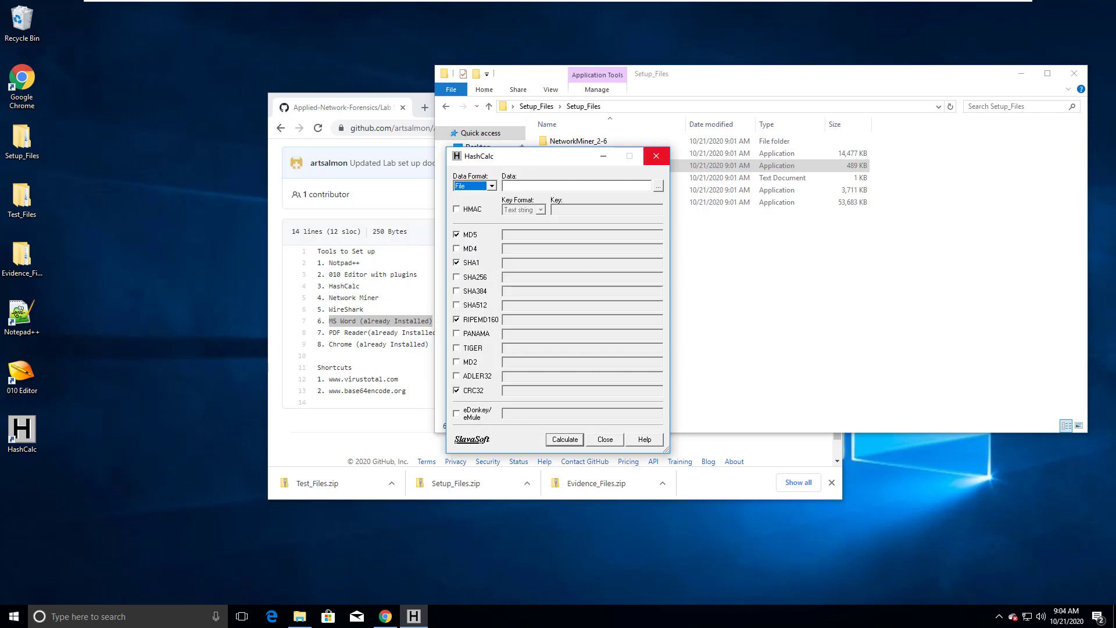
pyautogui.click(656, 156)
pyautogui.moveTo(83, 455); pyautogui.dragTo(6, 299)
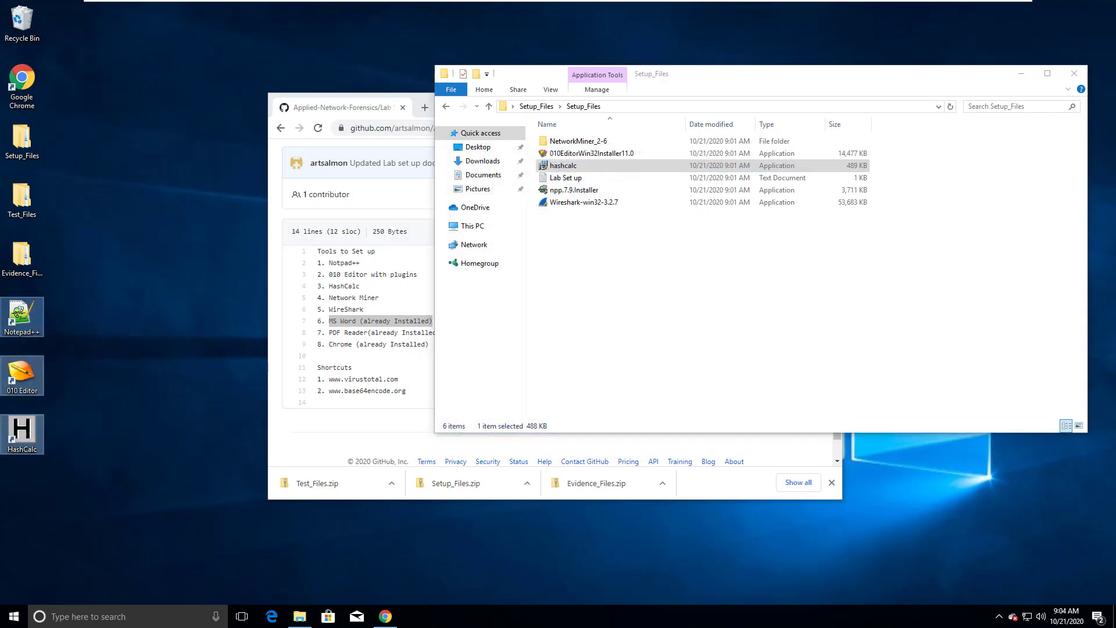
# Step: Start installing Wireshark 3.2.7 from Setup_Files with default components, a desktop icon and Npcap 0.9997, leaving out USBPcap
pyautogui.click(669, 302)
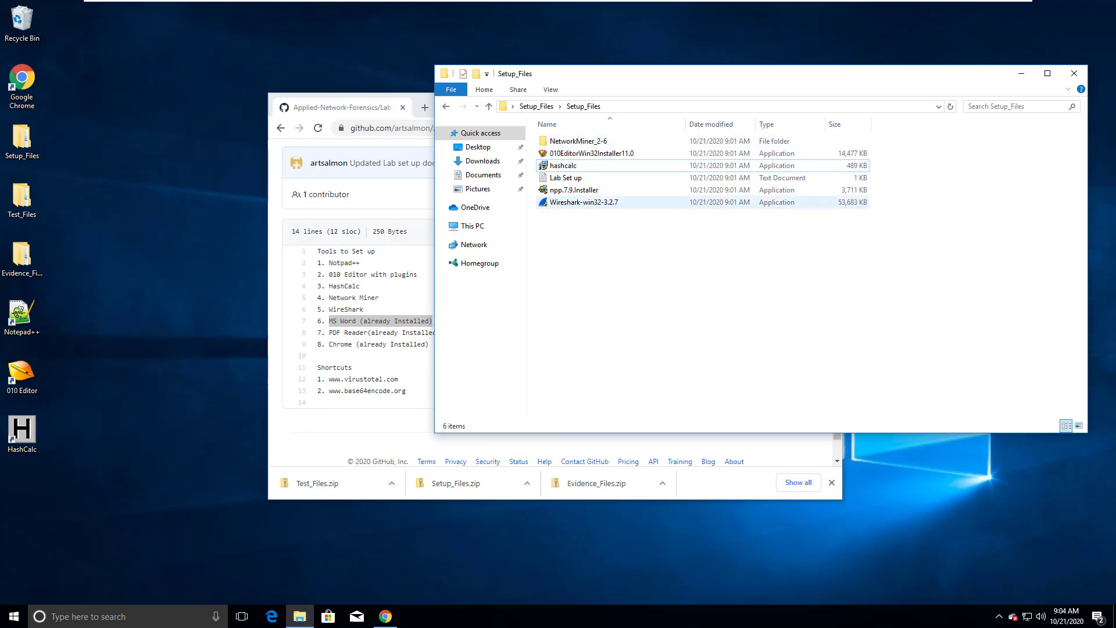
pyautogui.doubleClick(583, 202)
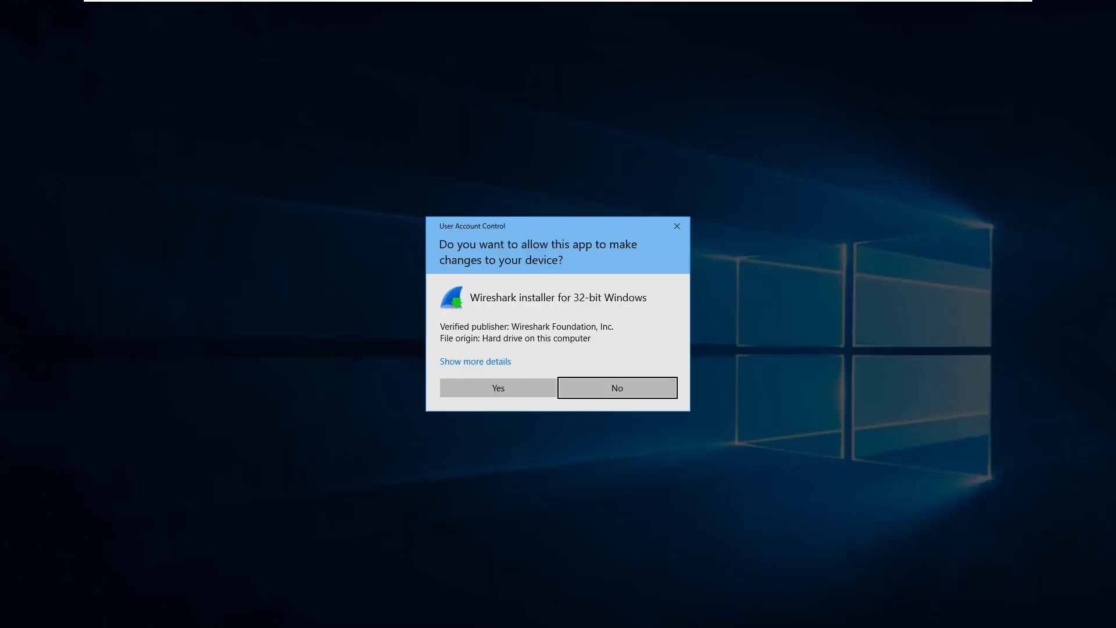
pyautogui.click(499, 388)
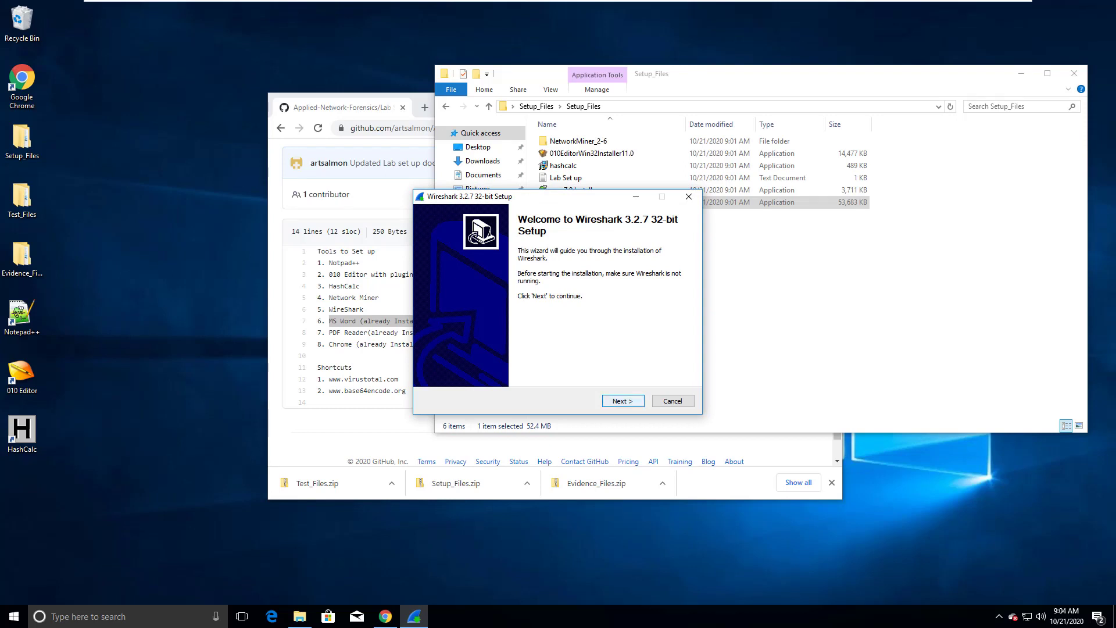
pyautogui.press('Return')
pyautogui.press('Return')
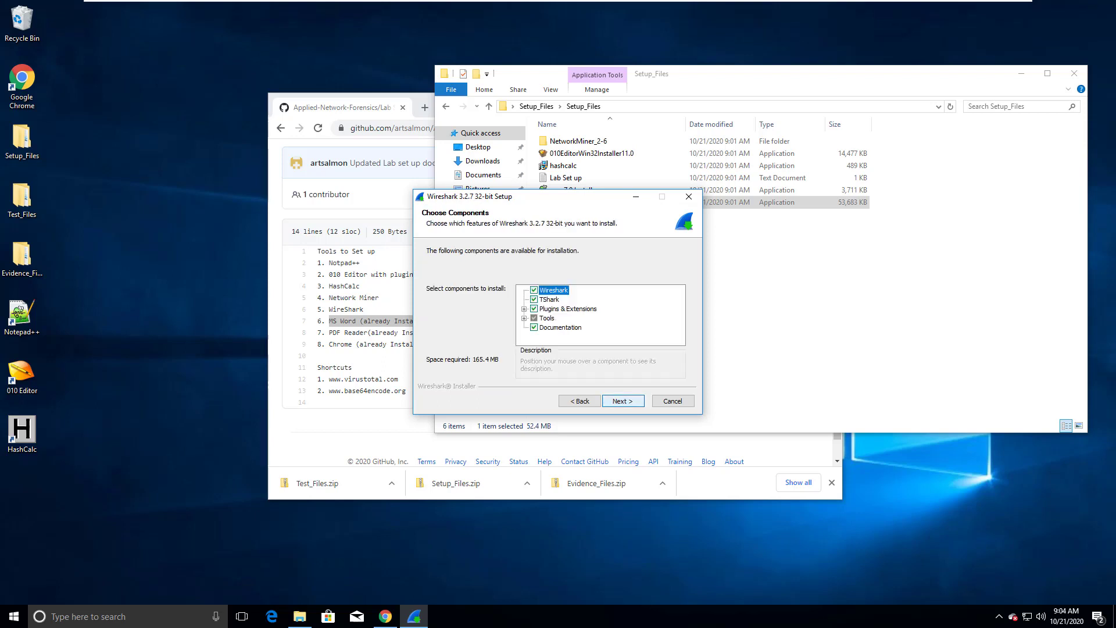
pyautogui.press('Return')
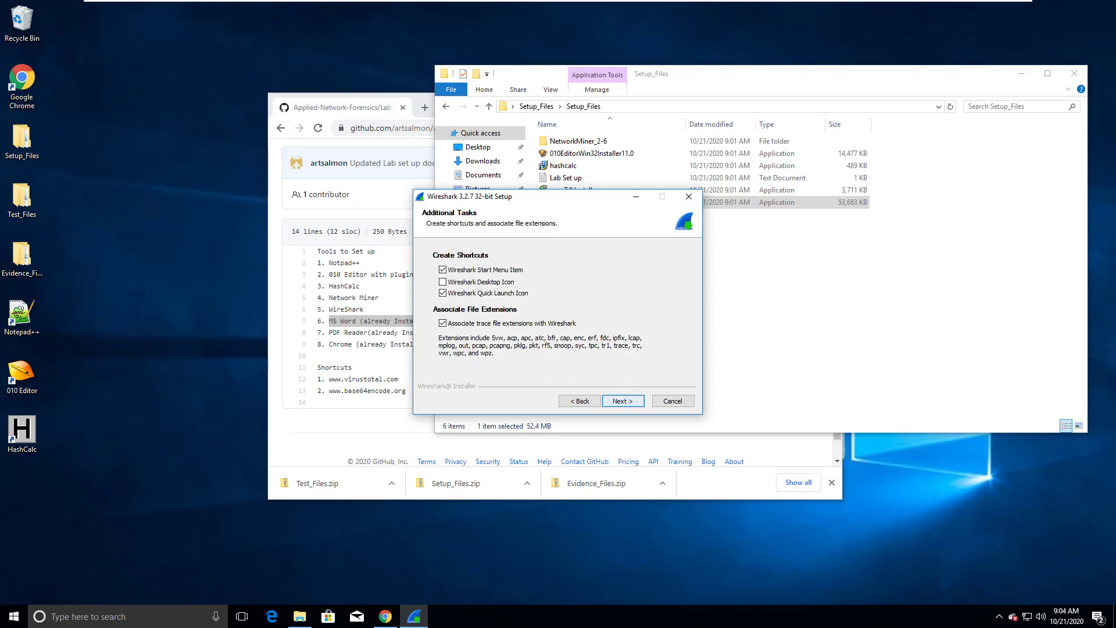
pyautogui.click(443, 282)
pyautogui.press('Return')
pyautogui.press('Return')
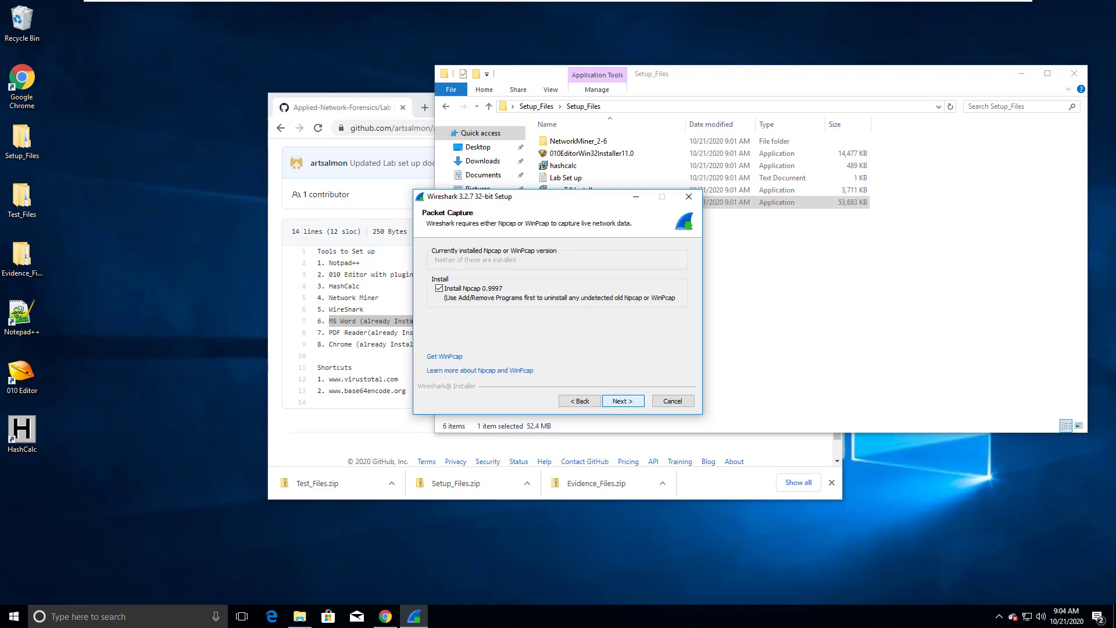
pyautogui.press('Return')
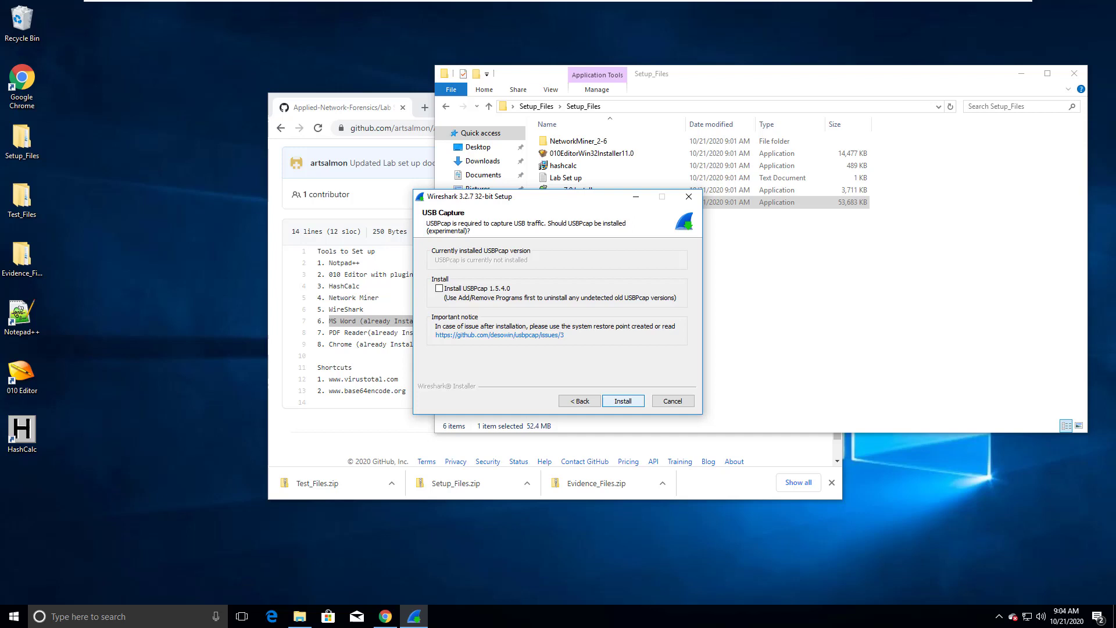
pyautogui.press('Return')
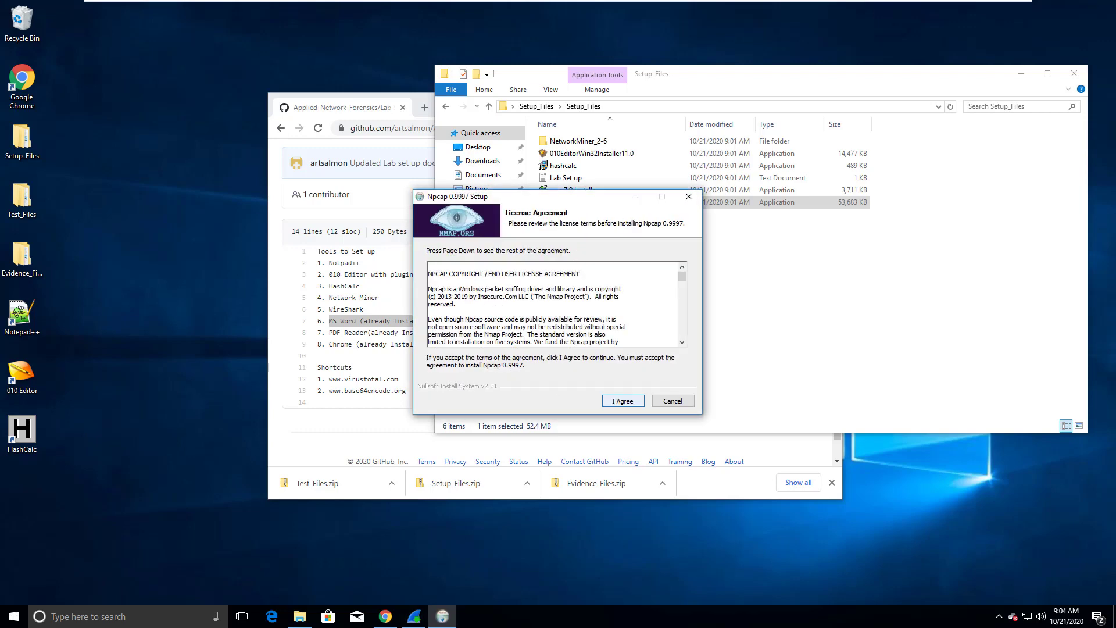
# Step: Install Npcap 0.9997, accepting the license agreement and leaving all installation options unchecked
pyautogui.press('Return')
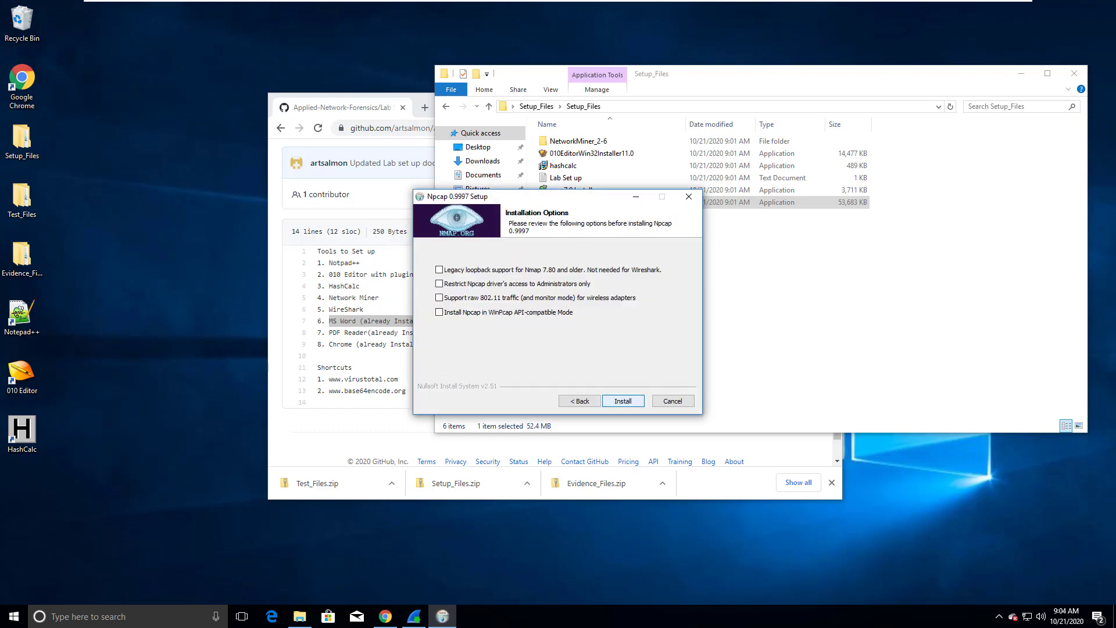
pyautogui.press('Return')
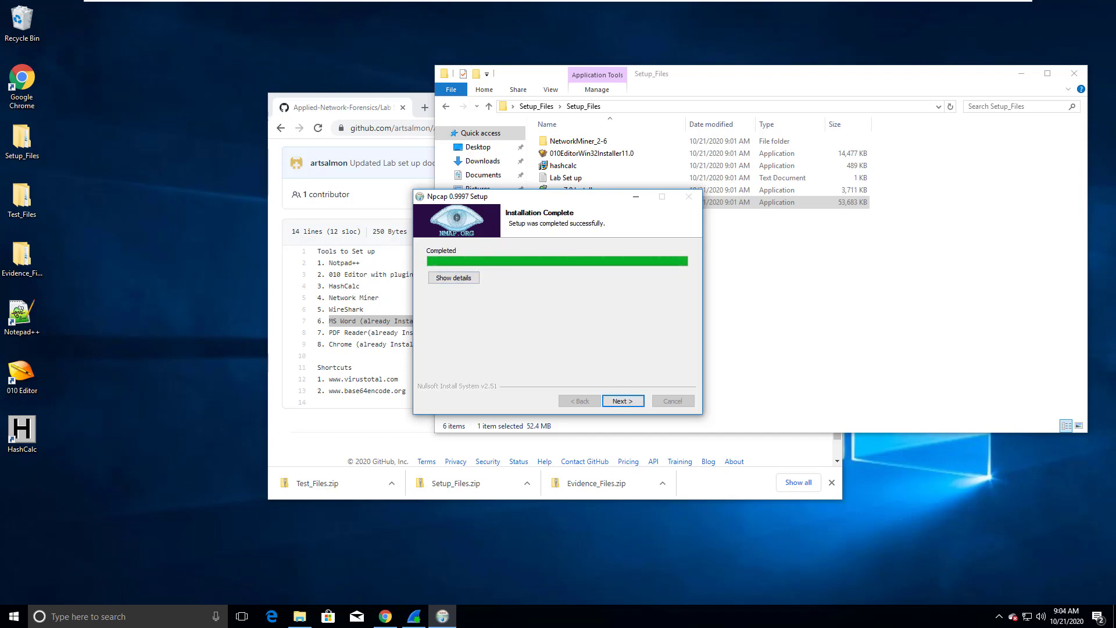
pyautogui.press('Return')
pyautogui.press('Return')
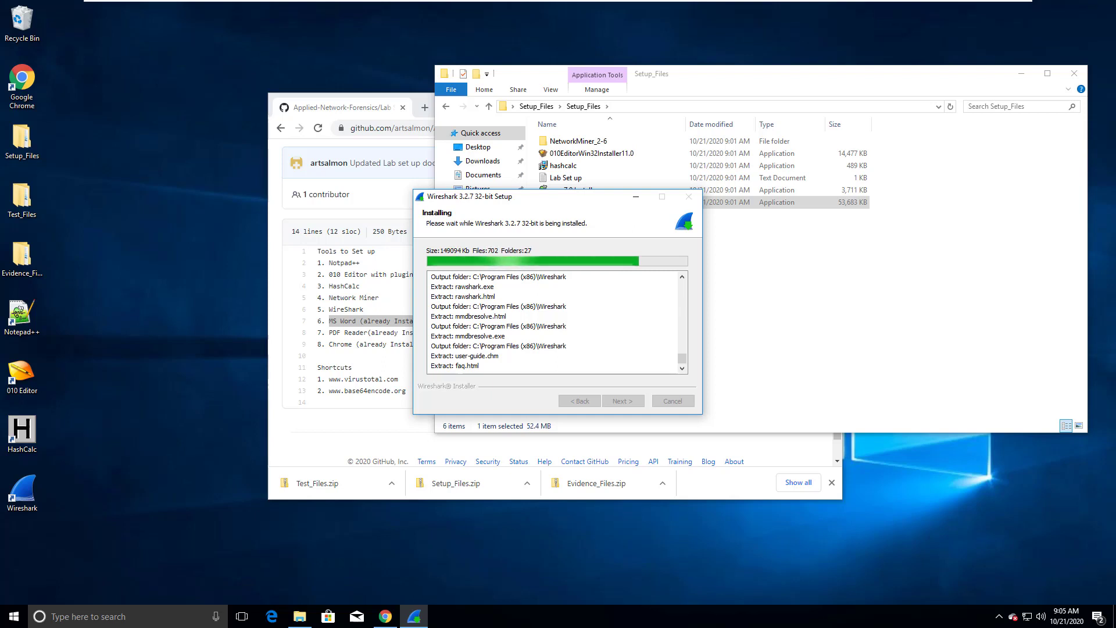
# Step: Finish the Wireshark setup without showing the news, and test the program by launching it from the desktop and closing it
pyautogui.press('Return')
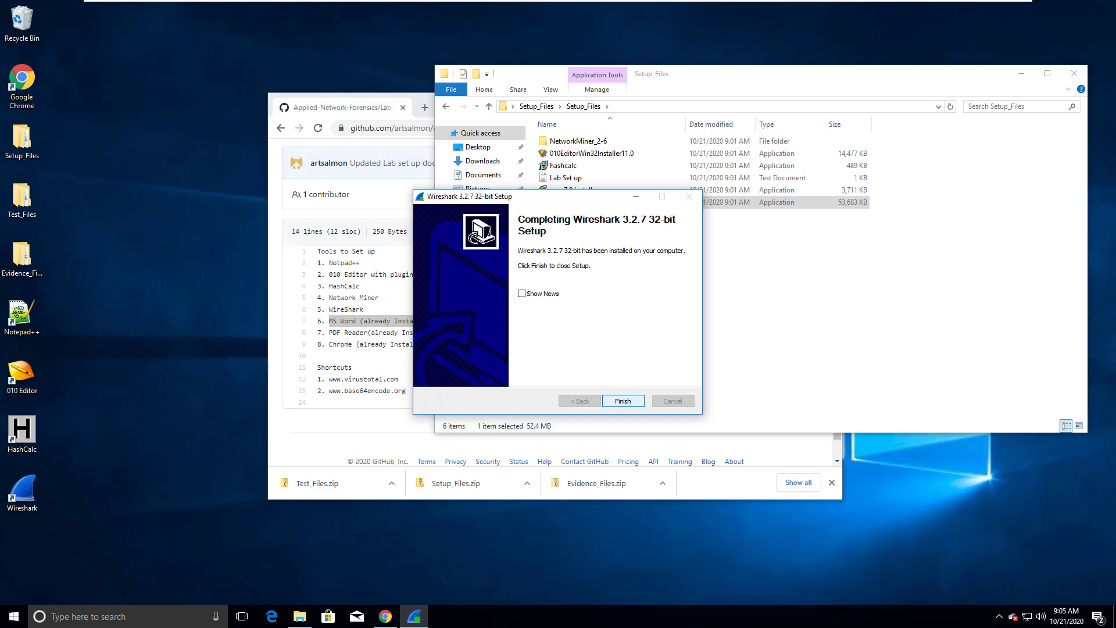
pyautogui.press('Return')
pyautogui.click(669, 326)
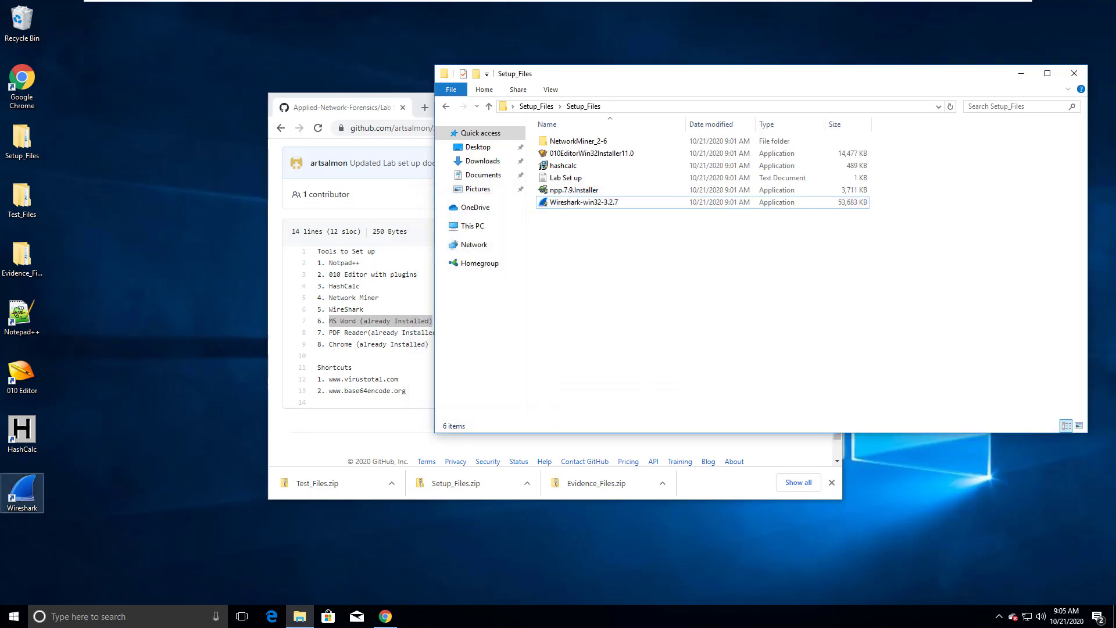
pyautogui.click(22, 492)
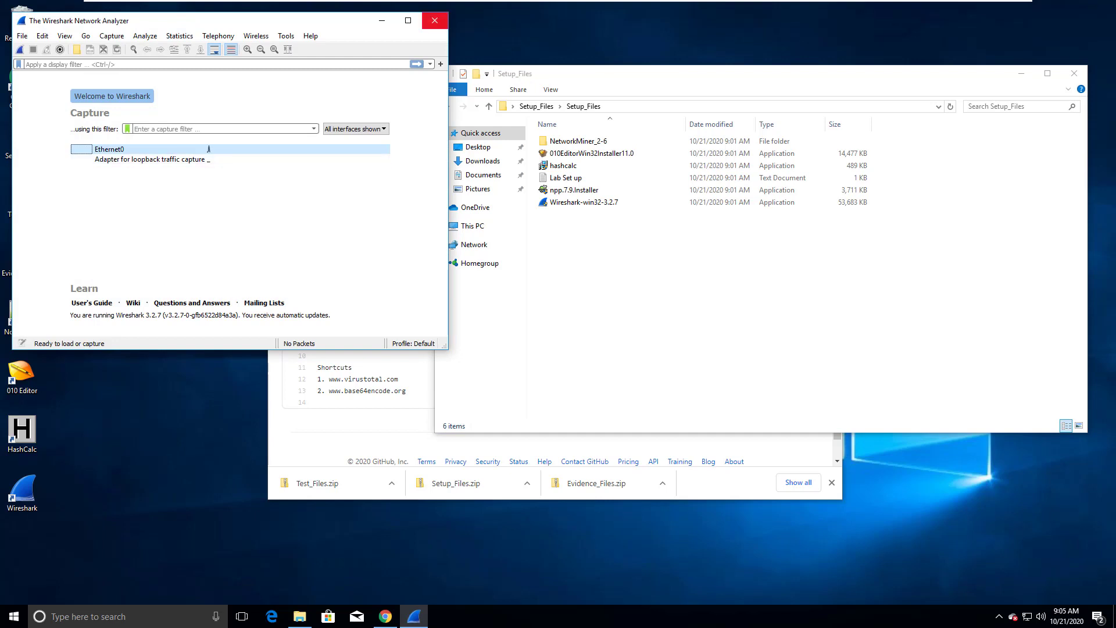
pyautogui.click(434, 20)
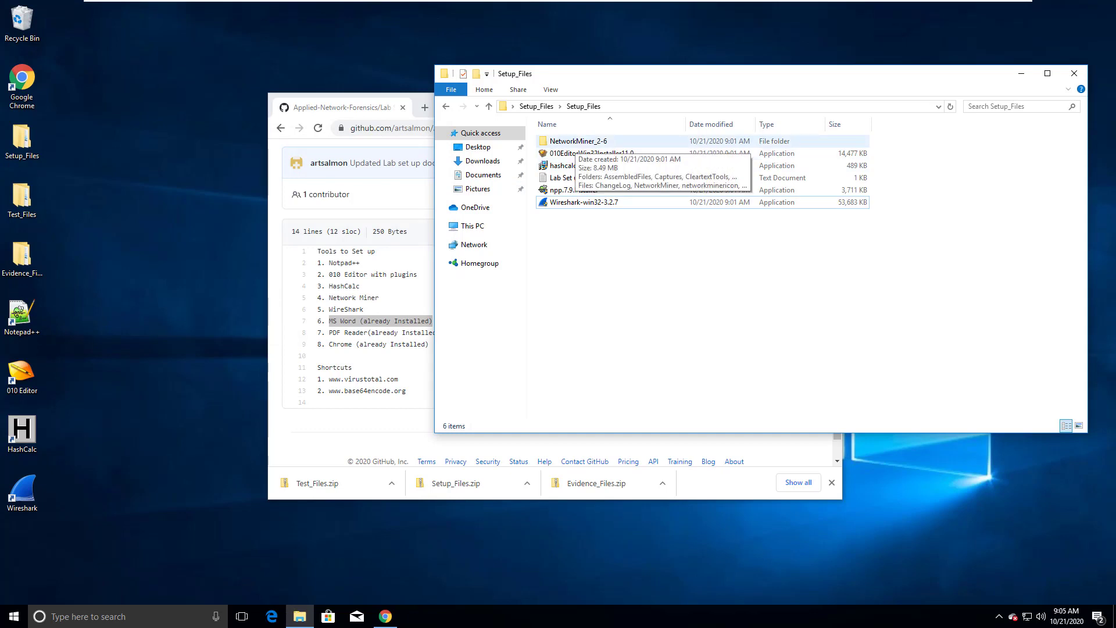
# Step: Run the NetworkMiner application from the NetworkMiner_2-6 folder to check that it starts, and close it
pyautogui.doubleClick(575, 141)
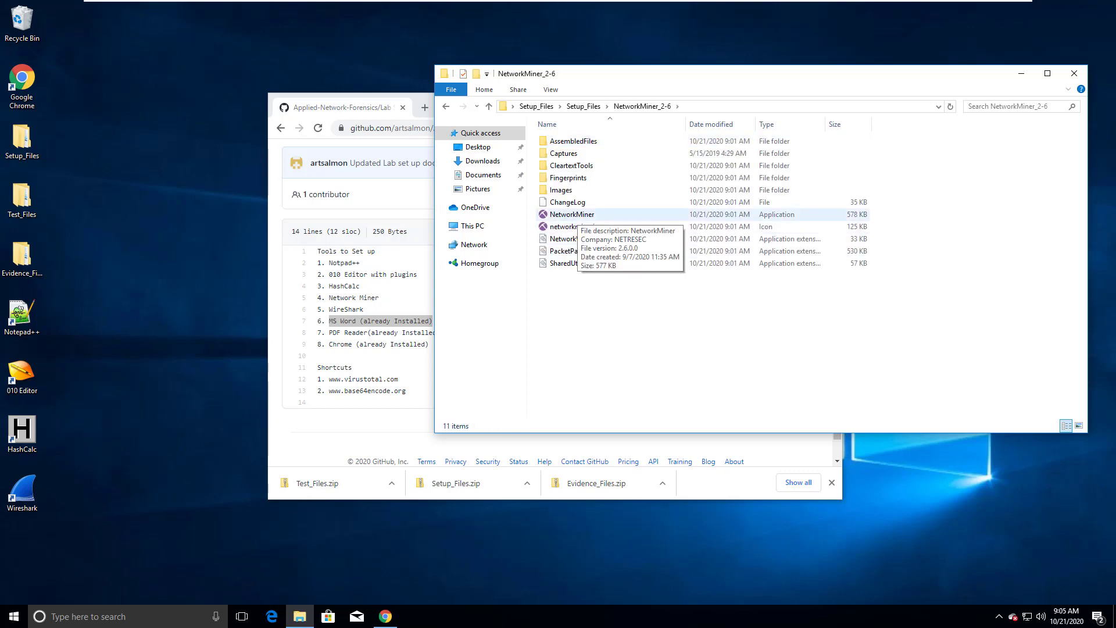
pyautogui.click(572, 214)
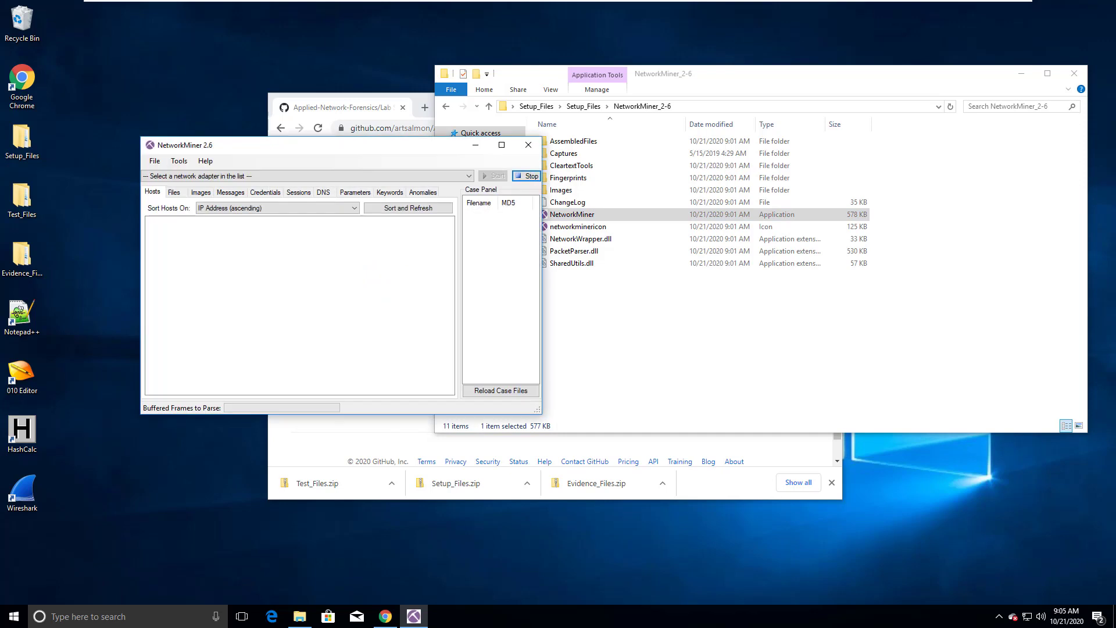
pyautogui.click(528, 145)
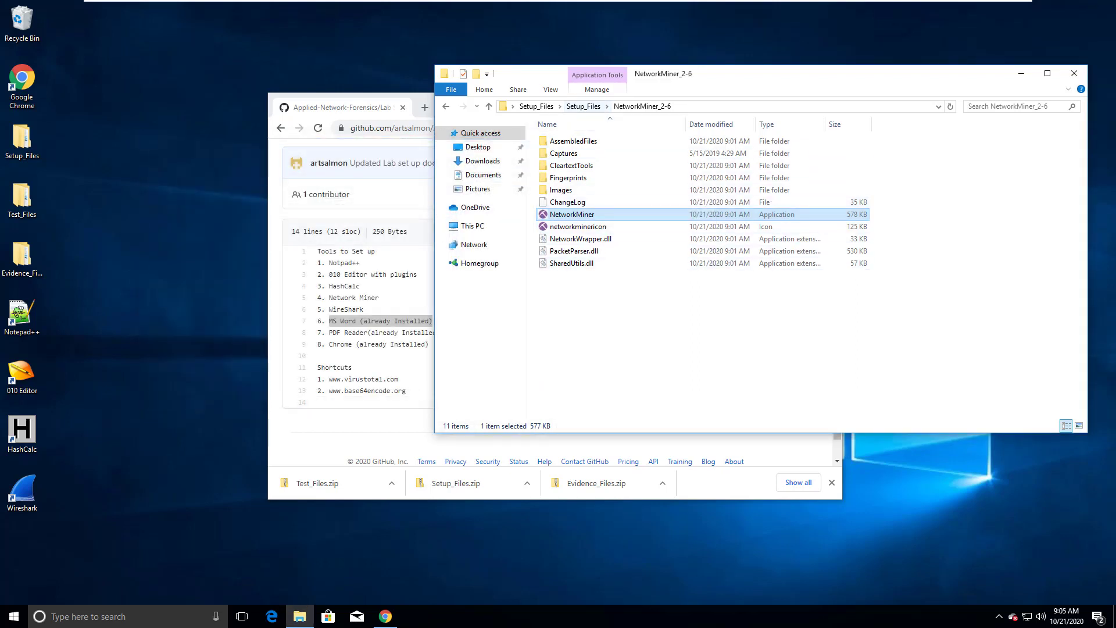
# Step: Move the NetworkMiner_2-6 folder from Setup_Files to the desktop and create a desktop shortcut to its NetworkMiner application
pyautogui.click(583, 105)
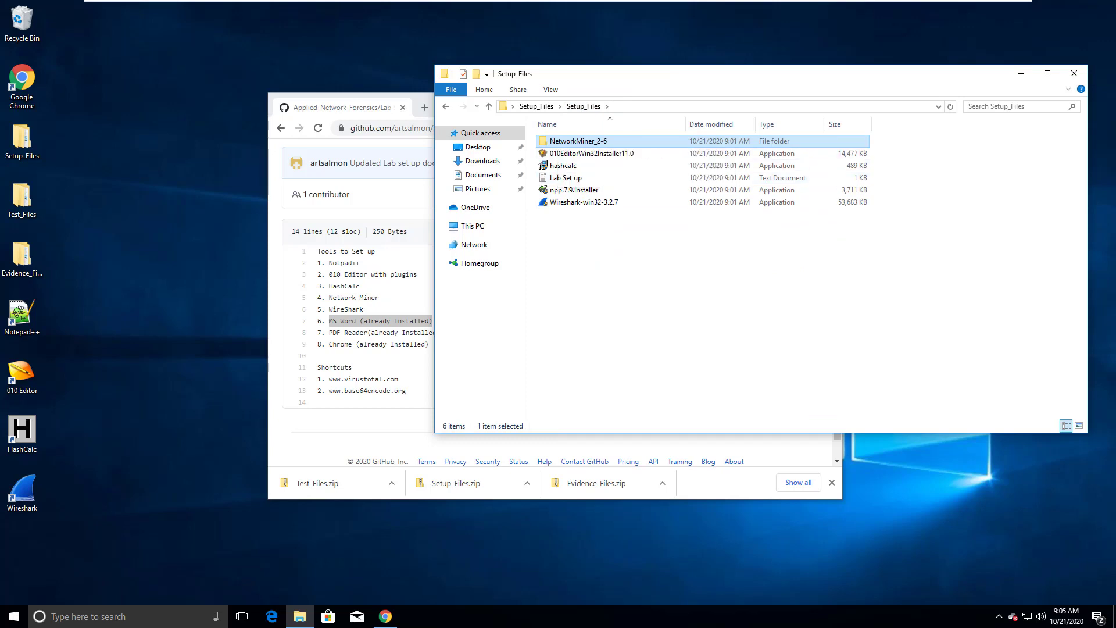
pyautogui.moveTo(578, 141); pyautogui.dragTo(104, 55)
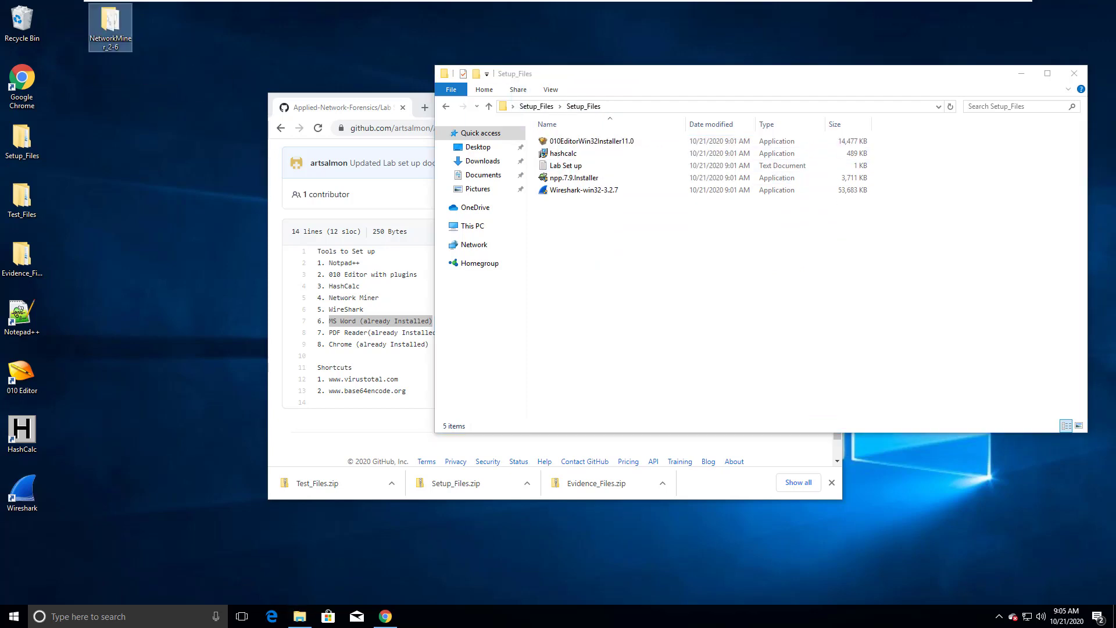
pyautogui.doubleClick(111, 23)
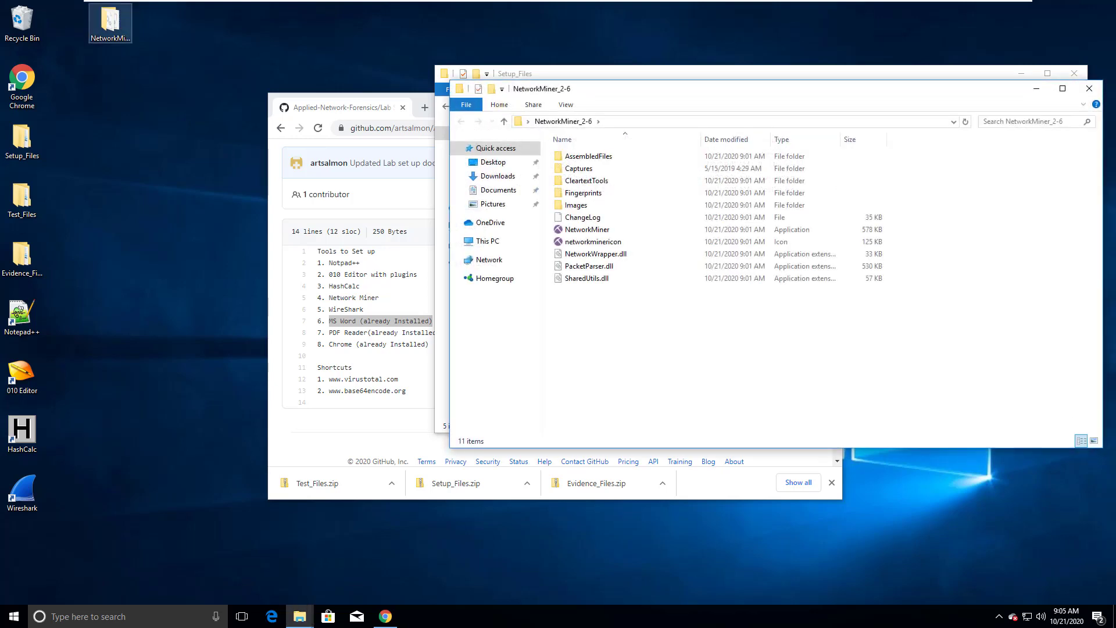
pyautogui.rightClick(572, 231)
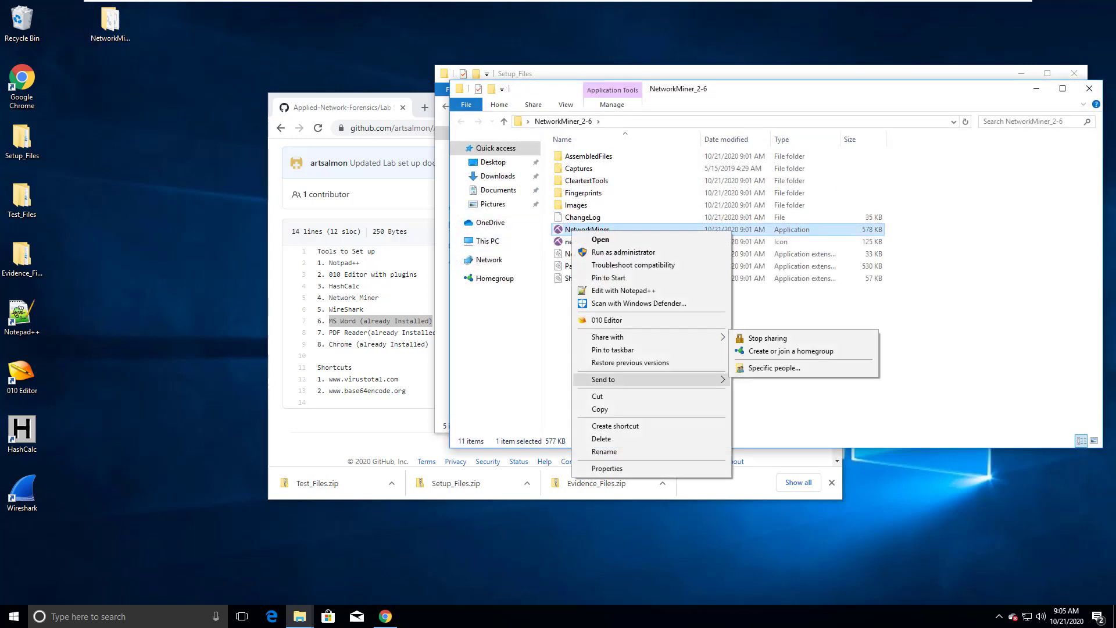
pyautogui.moveTo(604, 379)
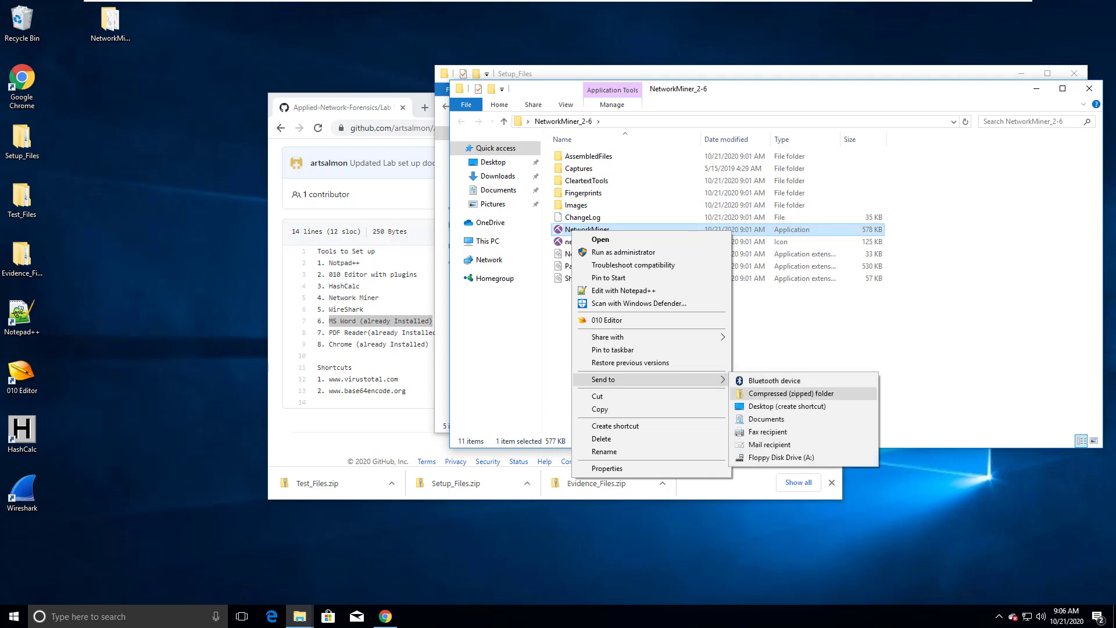
pyautogui.click(787, 405)
pyautogui.click(721, 540)
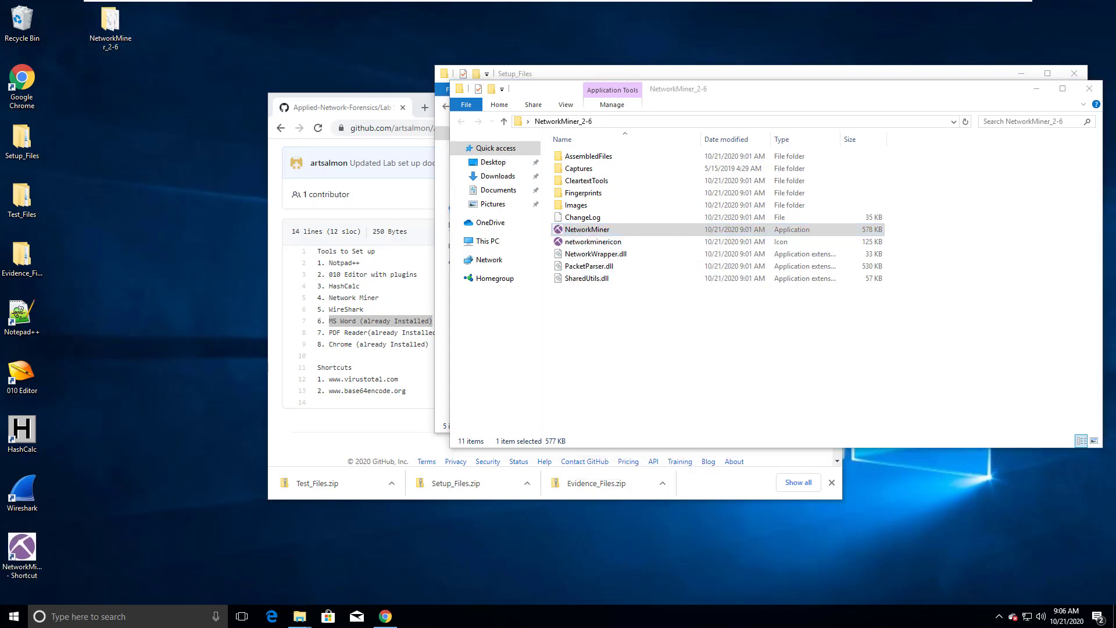
pyautogui.click(1089, 89)
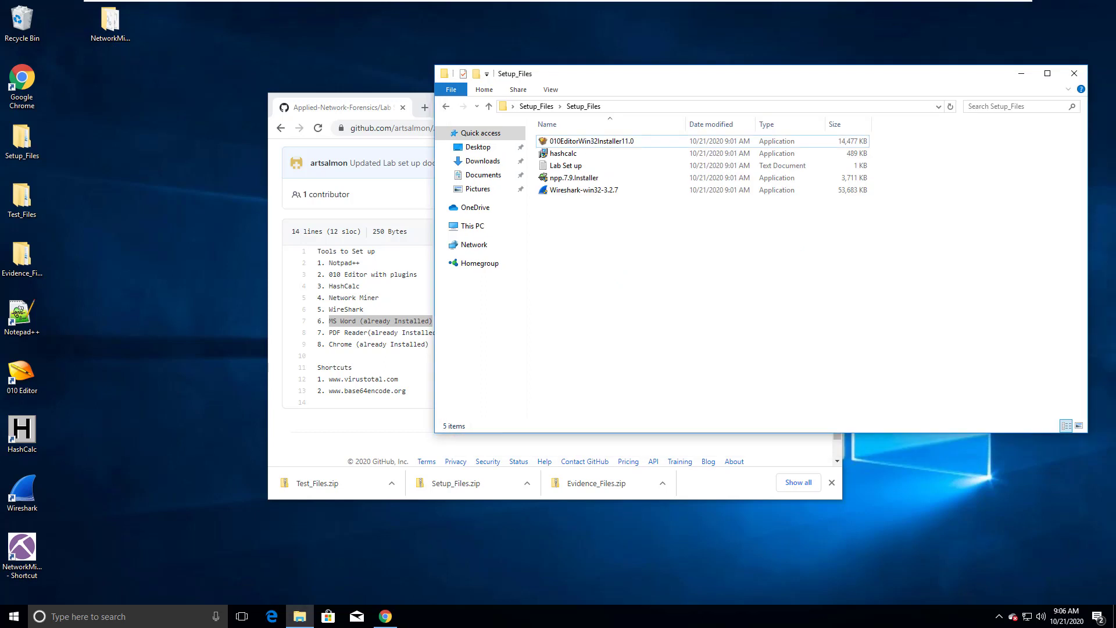
# Step: Set the desktop's NetworkMiner_2-6 folder to Hidden, accept the attribute change and refresh the desktop
pyautogui.rightClick(106, 21)
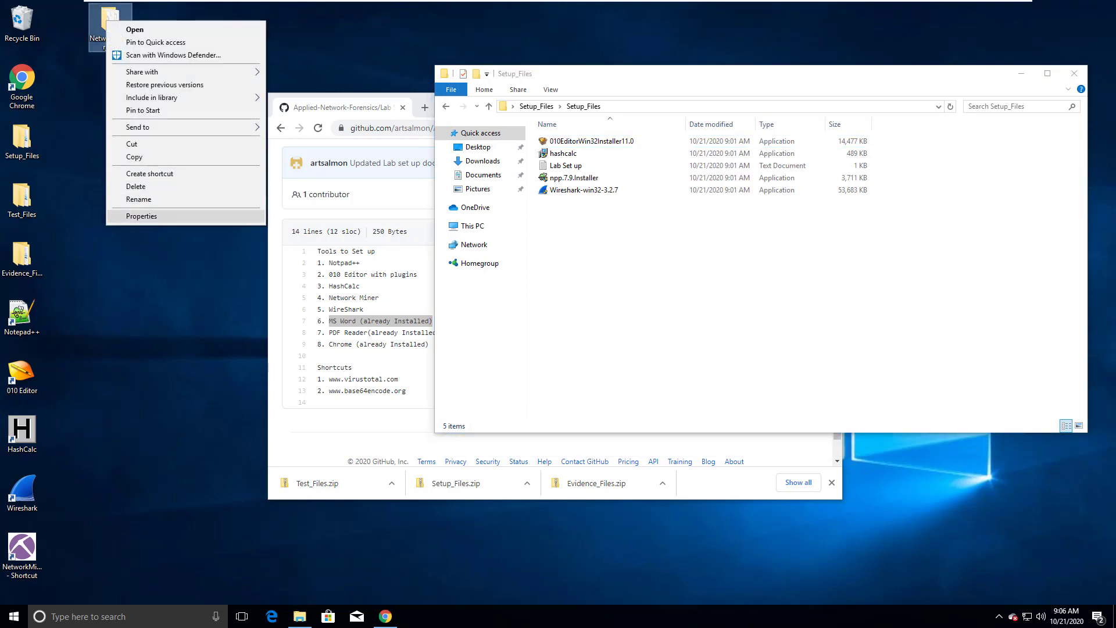
pyautogui.click(140, 216)
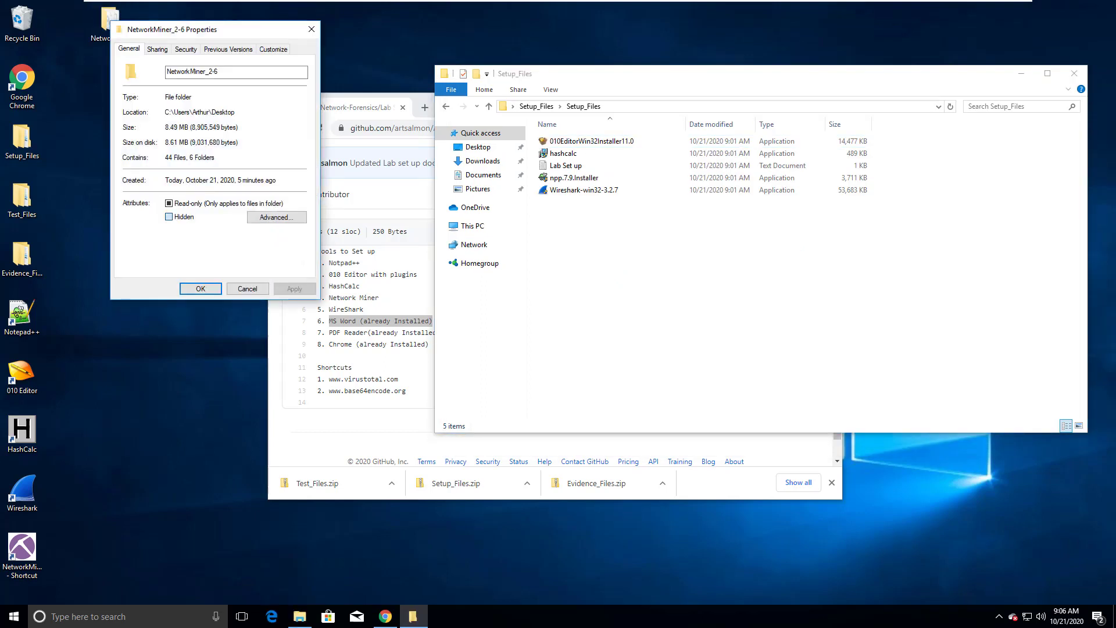
pyautogui.click(169, 217)
pyautogui.press('Return')
pyautogui.press('Return')
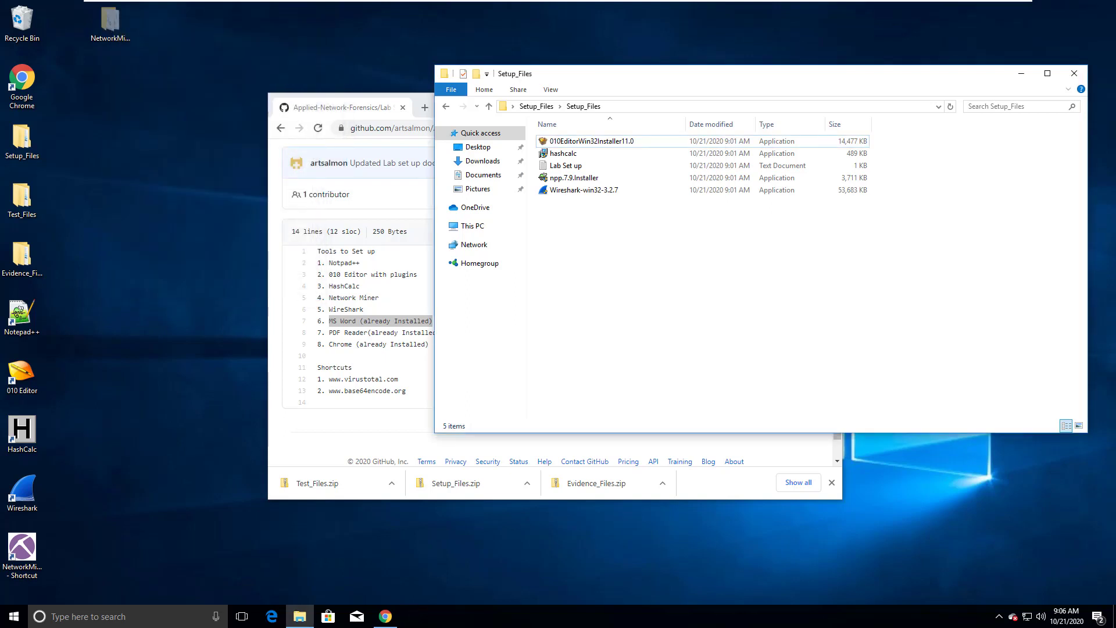
pyautogui.click(146, 119)
pyautogui.rightClick(148, 120)
pyautogui.click(178, 154)
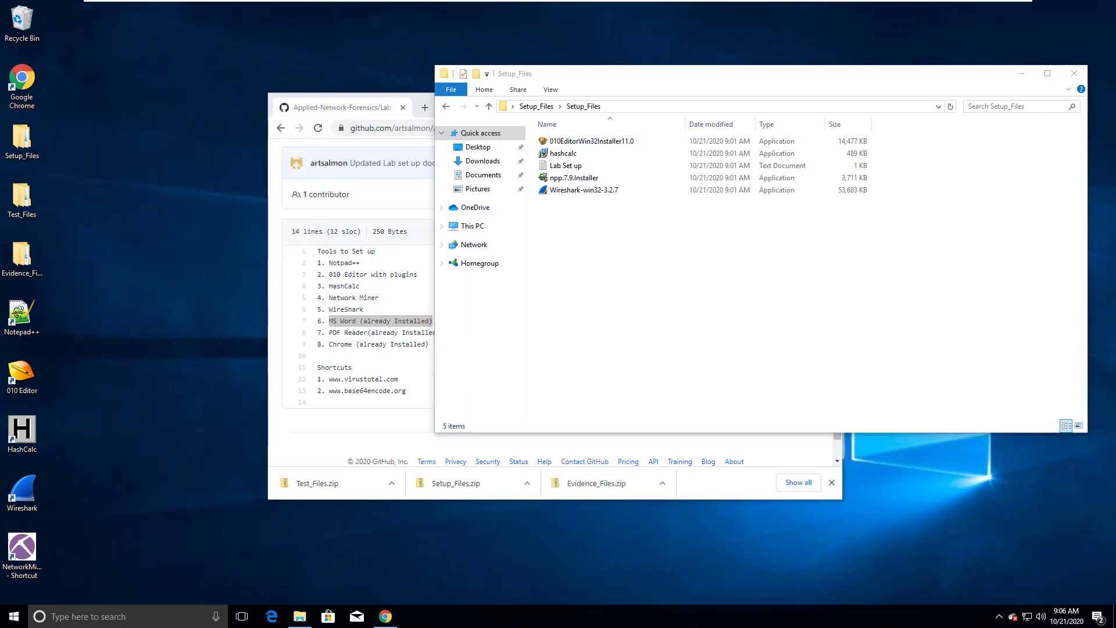
pyautogui.click(663, 291)
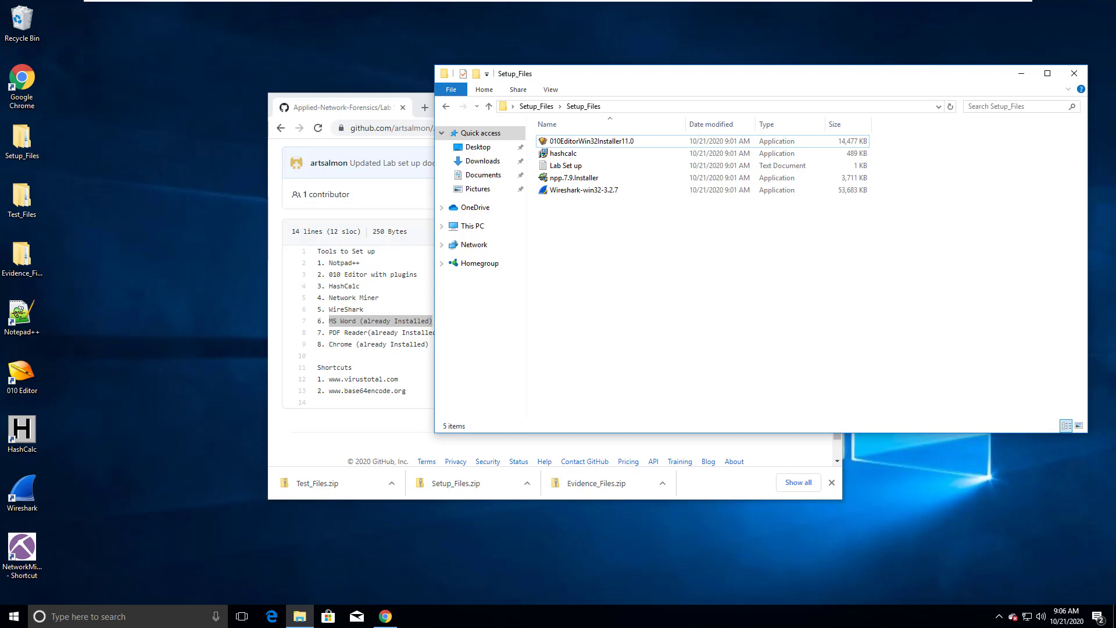
pyautogui.hotkey('alt', 'Tab')
pyautogui.moveTo(328, 263); pyautogui.dragTo(430, 344)
pyautogui.click(378, 310)
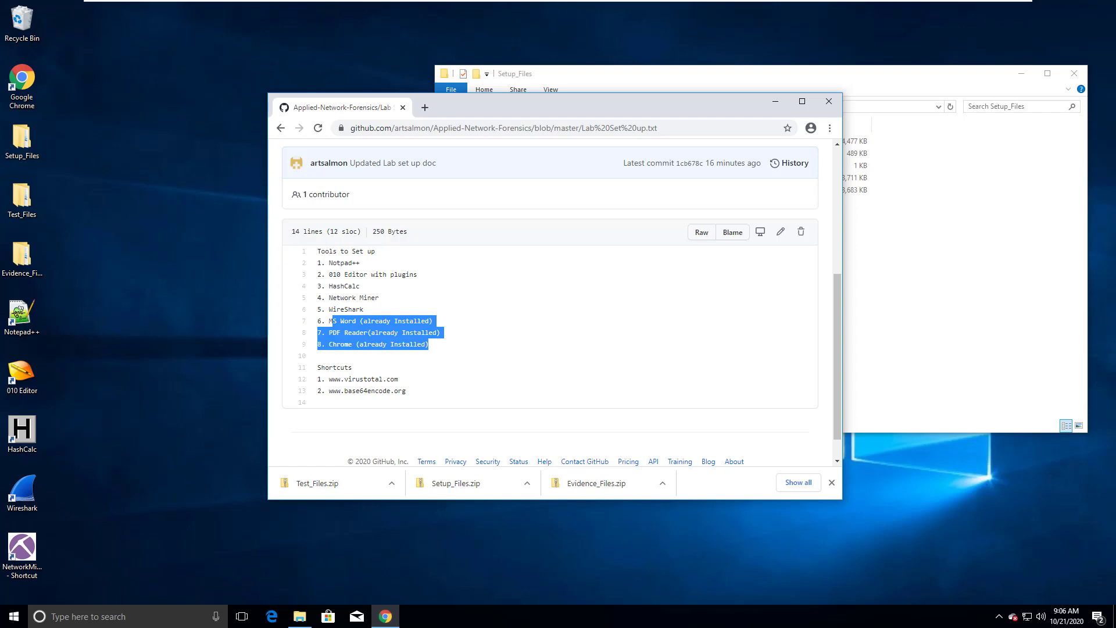
pyautogui.moveTo(401, 379); pyautogui.dragTo(329, 378)
pyautogui.hotkey('ctrl', 'c')
pyautogui.rightClick(336, 377)
pyautogui.click(348, 385)
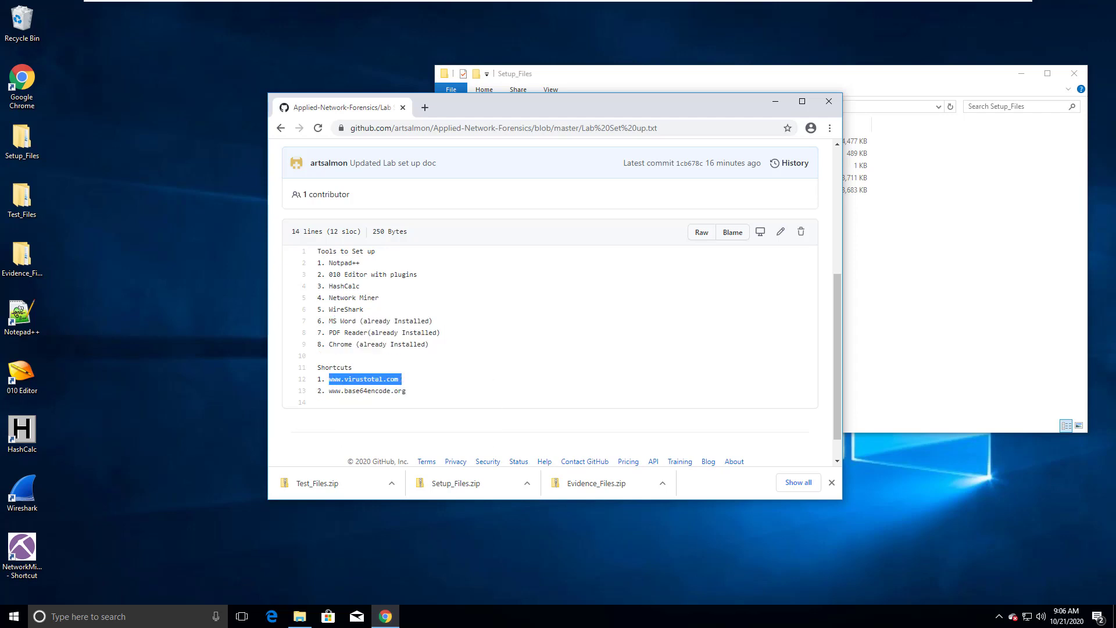
pyautogui.rightClick(187, 155)
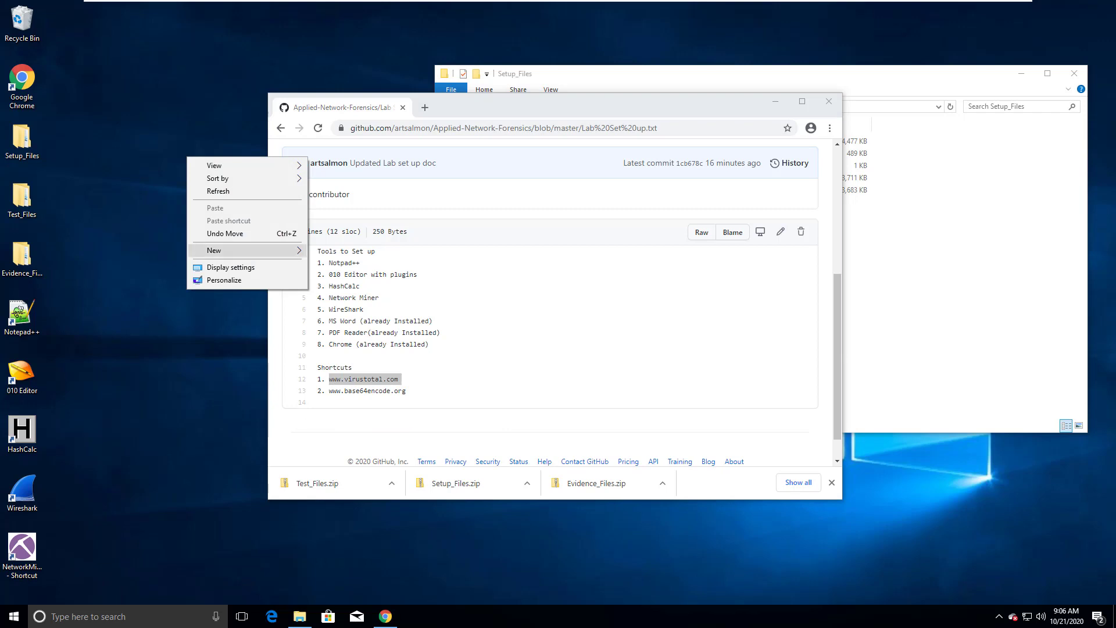
pyautogui.moveTo(244, 250)
pyautogui.click(334, 264)
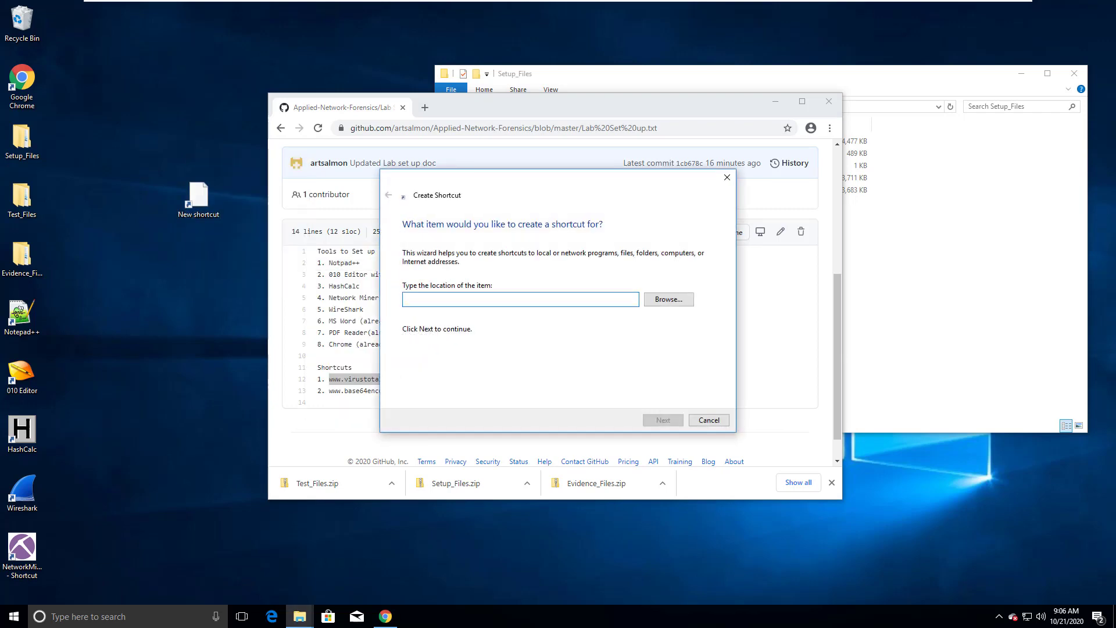
pyautogui.hotkey('ctrl', 'v')
pyautogui.press('Return')
pyautogui.hotkey('ctrl', 'v')
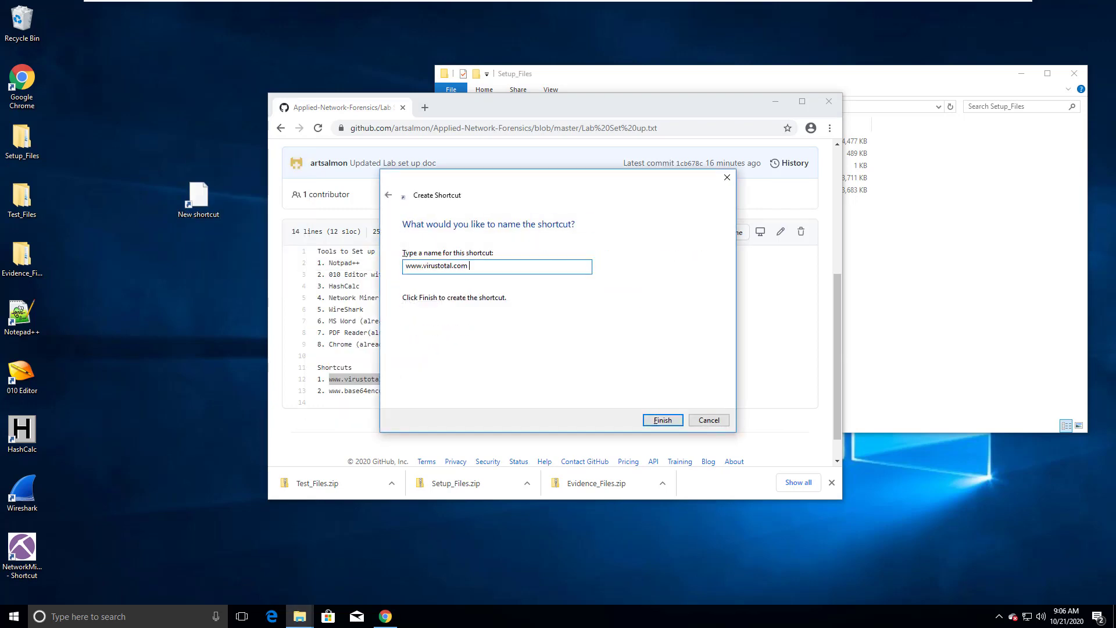
pyautogui.press('Home')
pyautogui.hotkey('shift', 'Right')
pyautogui.hotkey('shift', 'Right')
pyautogui.hotkey('shift', 'Right')
pyautogui.hotkey('shift', 'Right')
pyautogui.press('Delete')
pyautogui.press('BackSpace')
pyautogui.press('BackSpace')
pyautogui.press('Return')
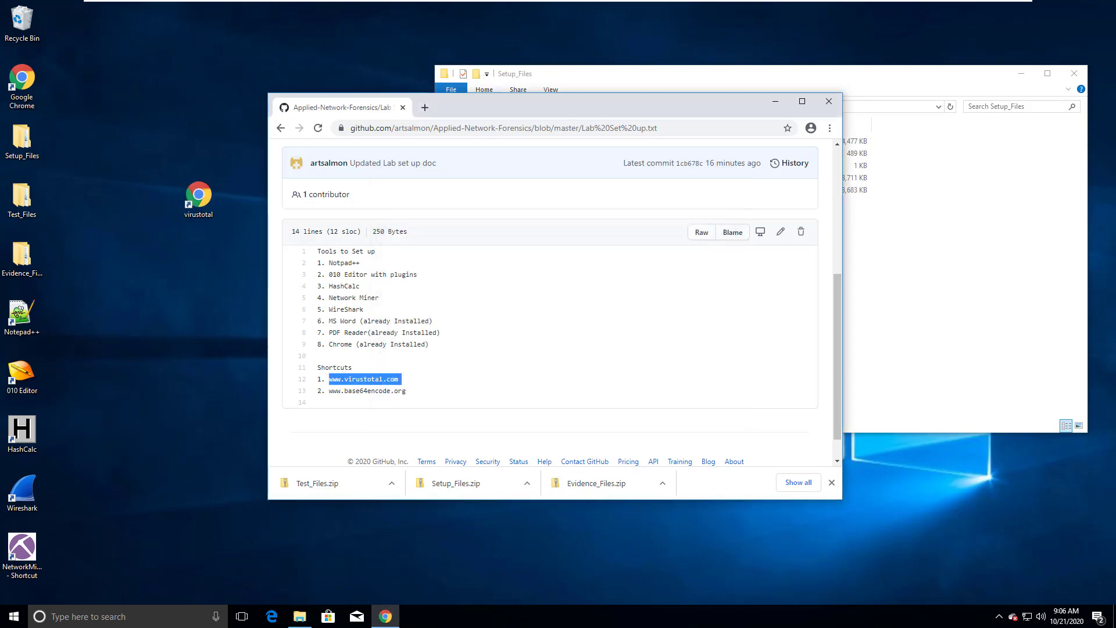
pyautogui.moveTo(409, 391); pyautogui.dragTo(325, 391)
pyautogui.hotkey('ctrl', 'c')
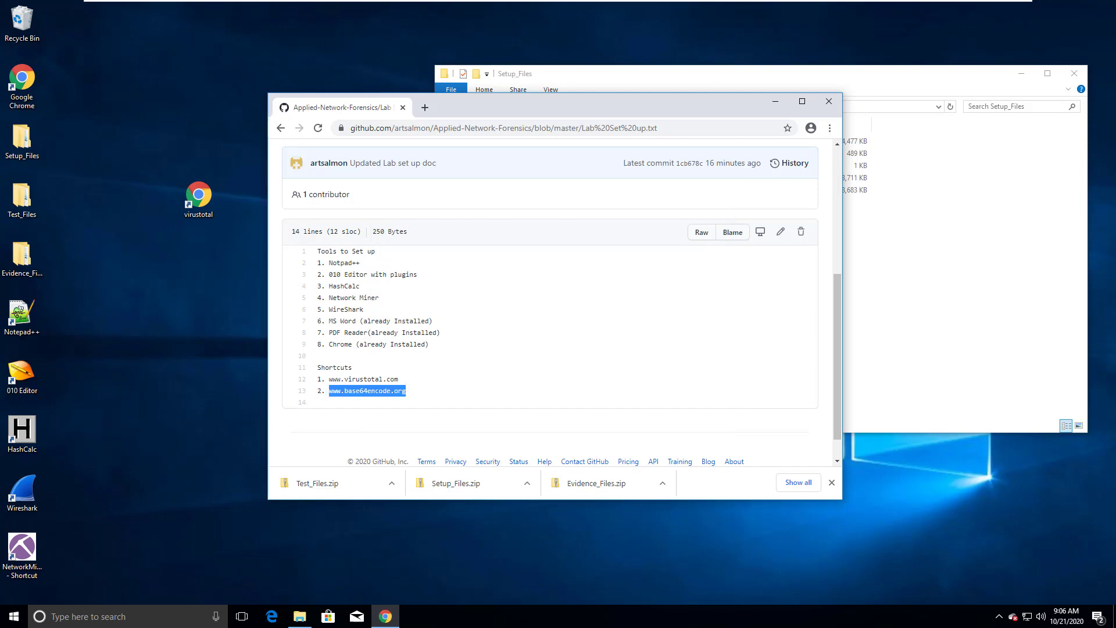
pyautogui.rightClick(182, 272)
pyautogui.moveTo(232, 365)
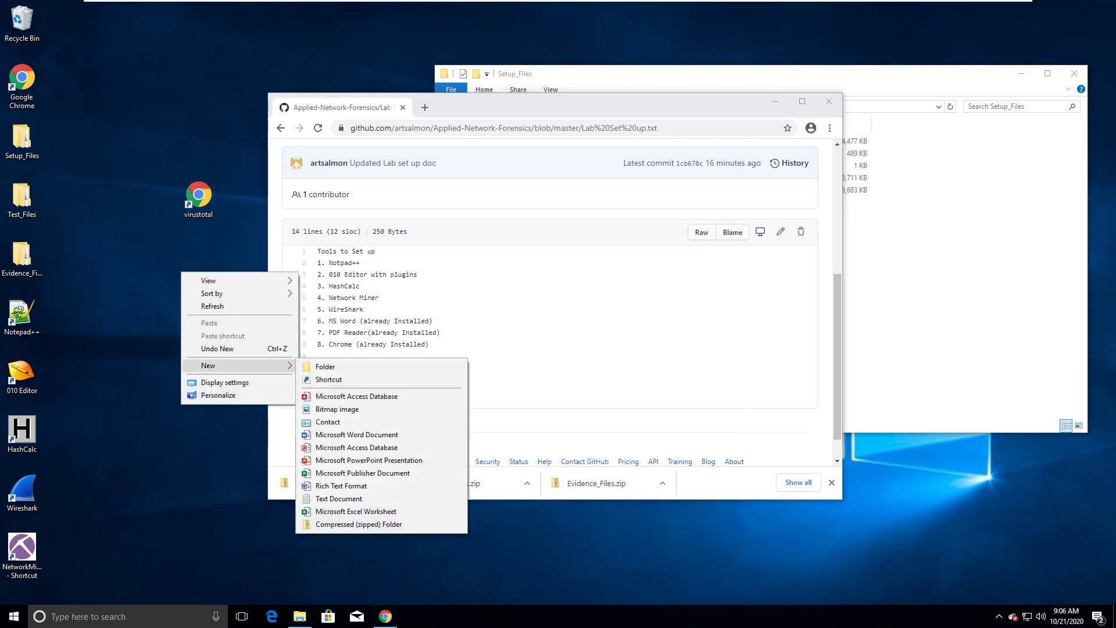
pyautogui.click(329, 379)
pyautogui.hotkey('ctrl', 'v')
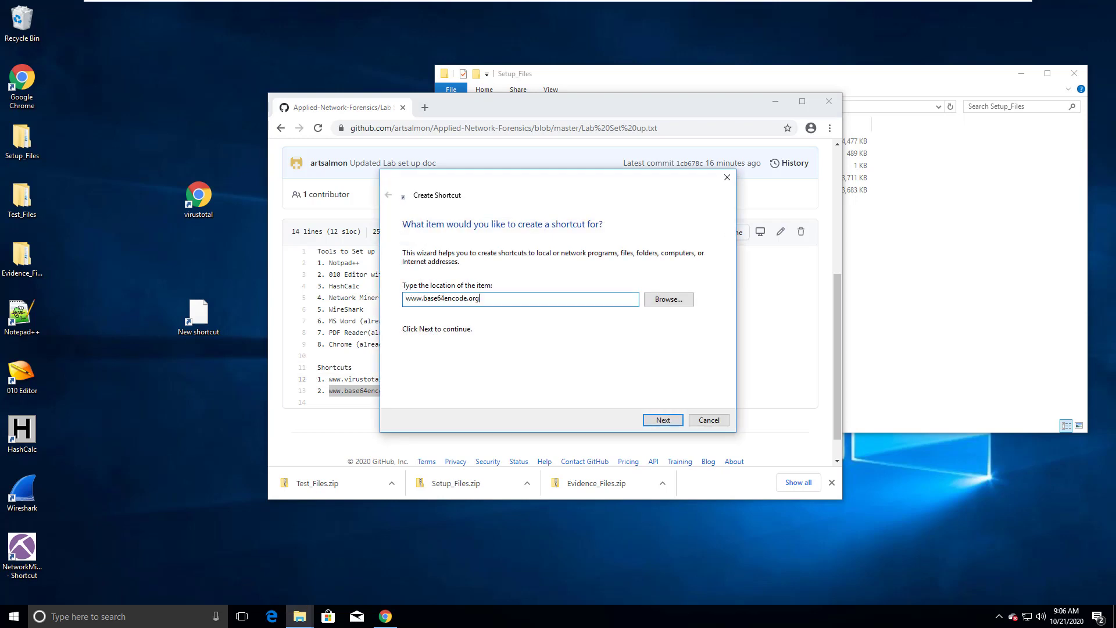
pyautogui.press('Return')
pyautogui.press('End')
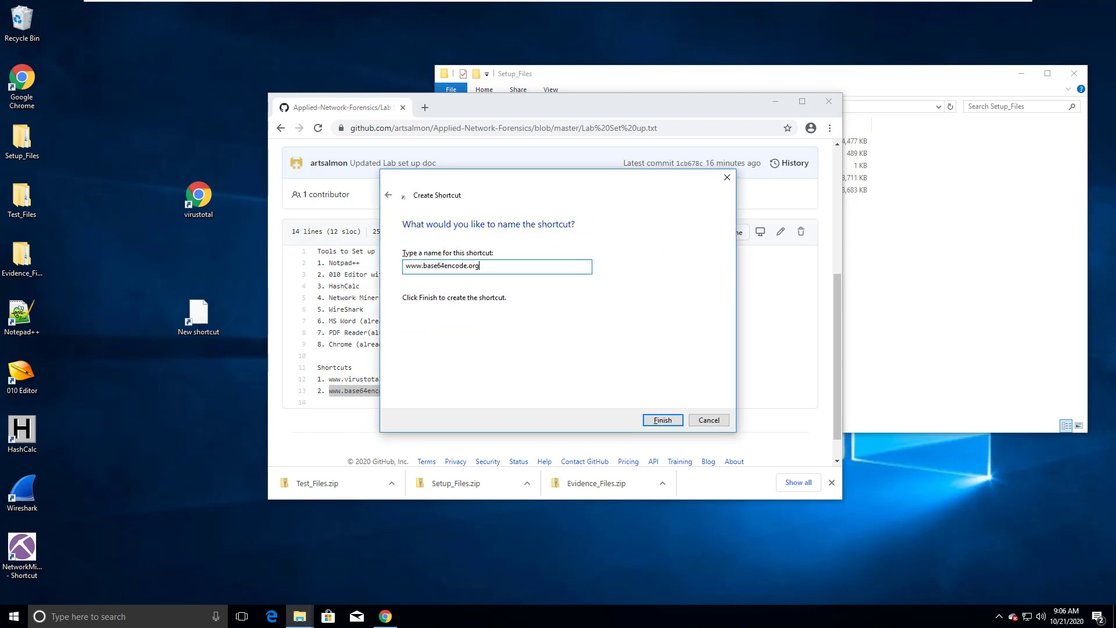
pyautogui.press('Delete')
pyautogui.press('Delete')
pyautogui.press('Delete')
pyautogui.press('BackSpace')
pyautogui.press('BackSpace')
pyautogui.press('Return')
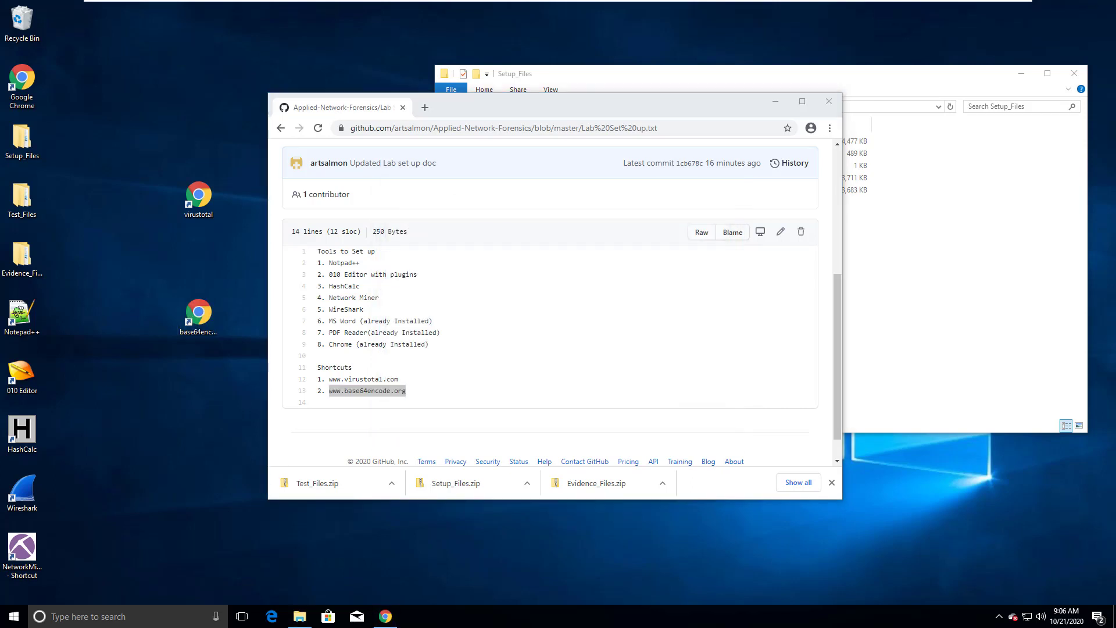
# Step: Close the Setup_Files window, send the Setup_Files folder to the Recycle Bin and move Test_Files and Evidence_Files up beneath Google Chrome
pyautogui.click(1074, 73)
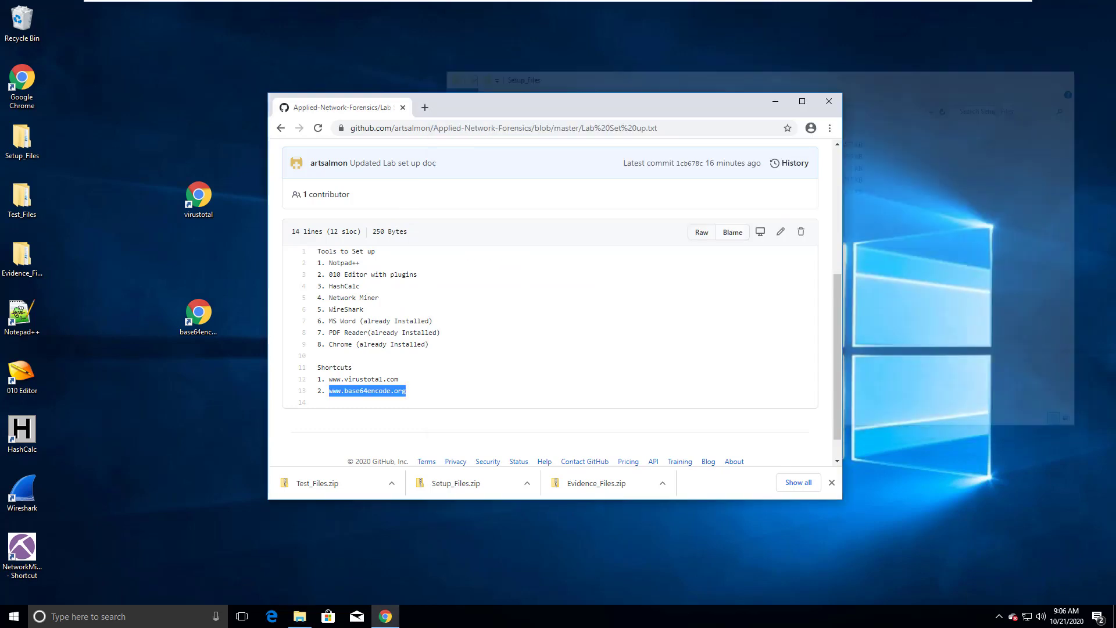
pyautogui.moveTo(21, 140); pyautogui.dragTo(20, 23)
pyautogui.moveTo(74, 213); pyautogui.dragTo(31, 268)
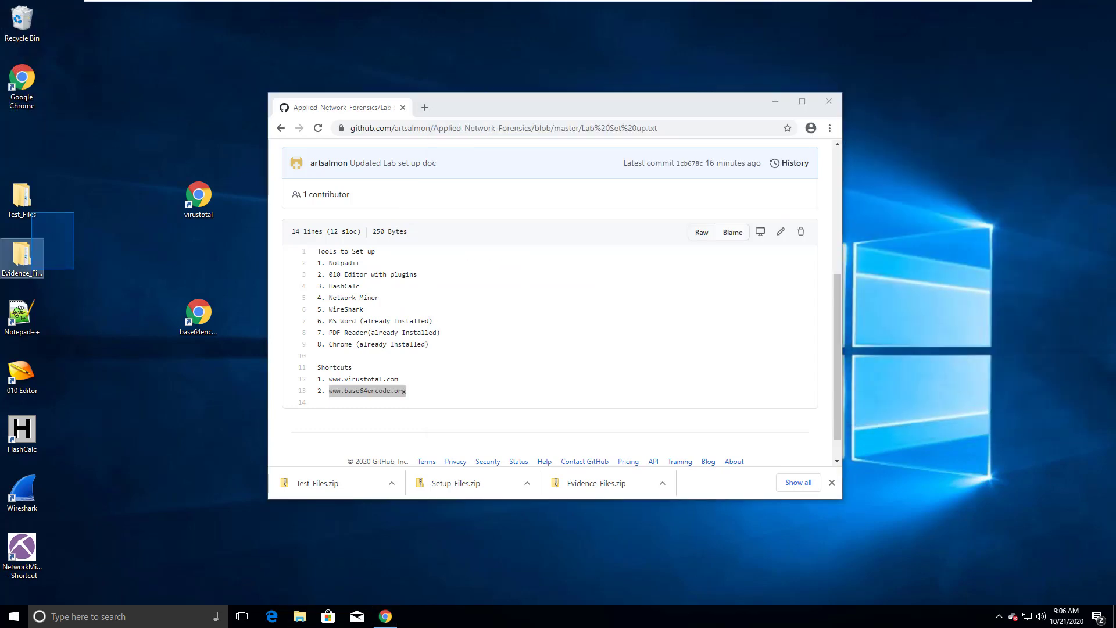
pyautogui.moveTo(32, 213); pyautogui.dragTo(23, 138)
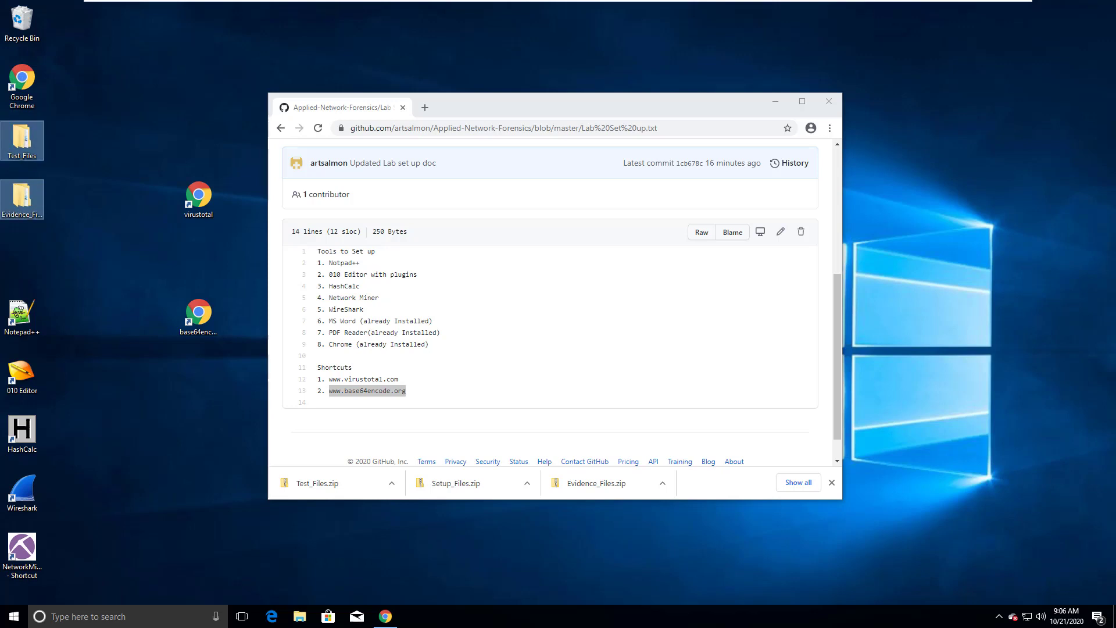
pyautogui.click(102, 175)
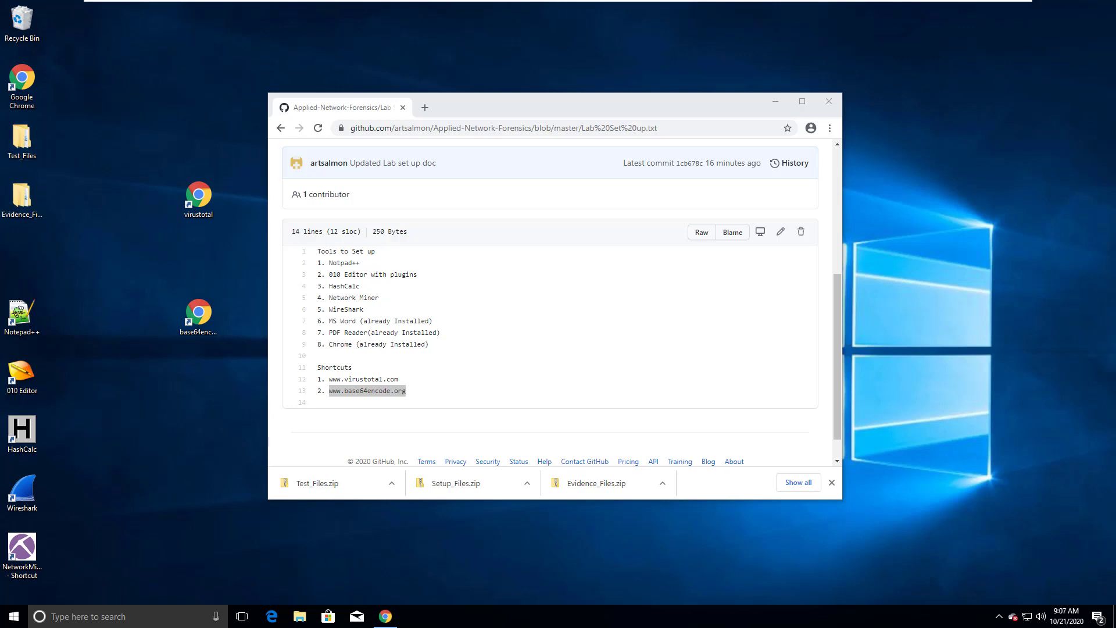
# Step: Move the Notepad++ and 010 Editor desktop icons up to follow directly beneath the Evidence_Files folder
pyautogui.moveTo(55, 555); pyautogui.dragTo(26, 297)
pyautogui.moveTo(25, 306); pyautogui.dragTo(23, 234)
pyautogui.click(102, 279)
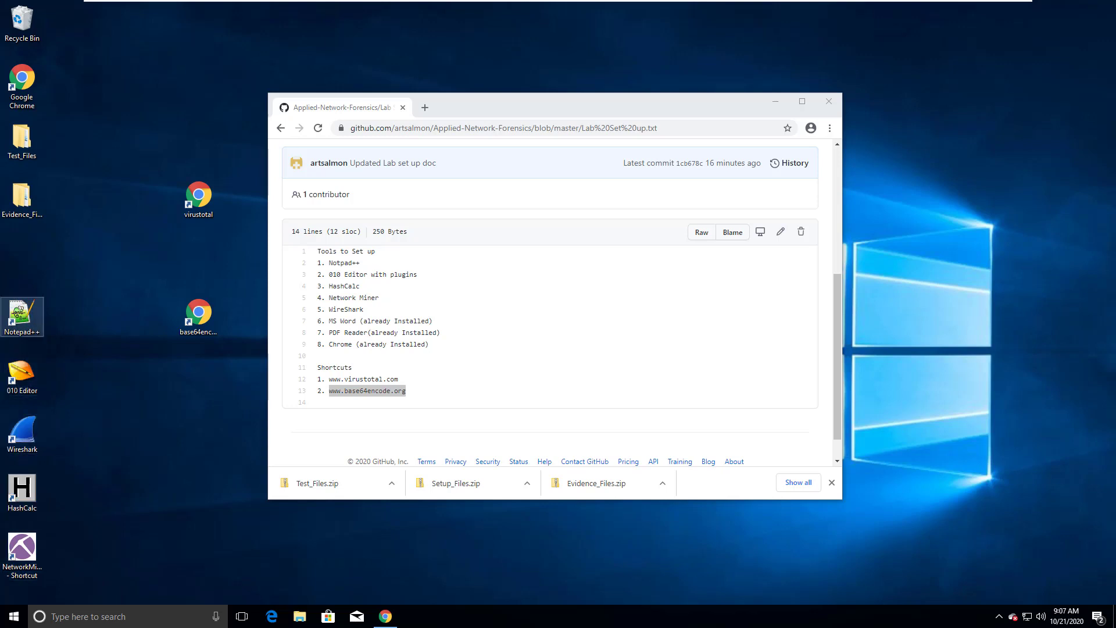
pyautogui.moveTo(22, 311); pyautogui.dragTo(23, 251)
pyautogui.moveTo(22, 370); pyautogui.dragTo(22, 311)
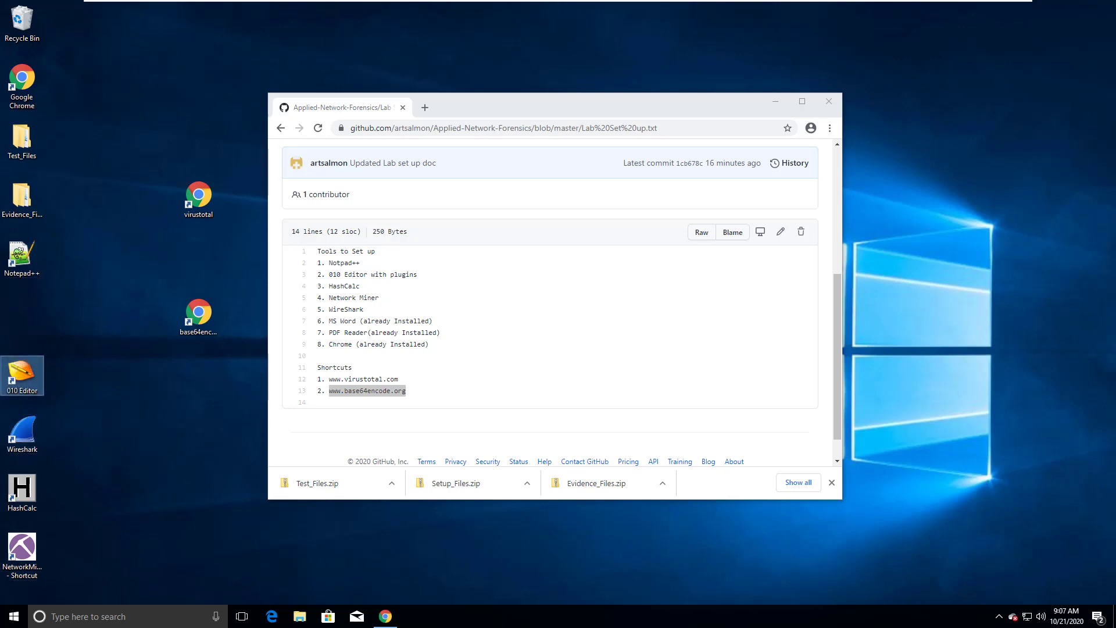
pyautogui.moveTo(21, 375); pyautogui.dragTo(21, 317)
# Step: Move the Wireshark, HashCalc and NetworkMiner desktop icons up in that order so they follow 010 Editor without gaps
pyautogui.click(22, 433)
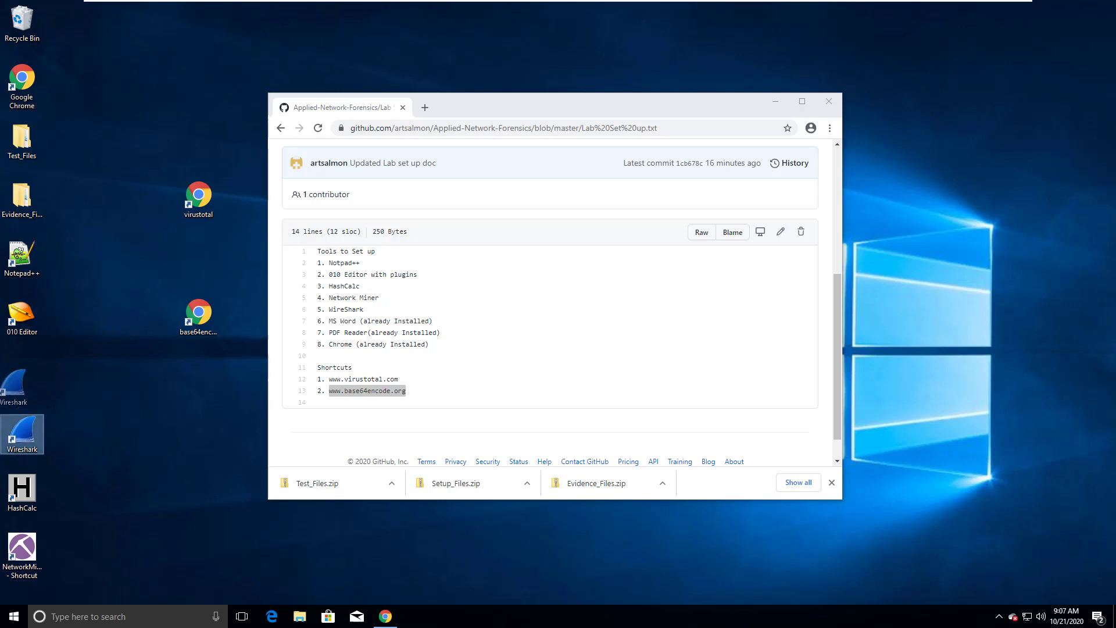
pyautogui.moveTo(22, 433); pyautogui.dragTo(22, 364)
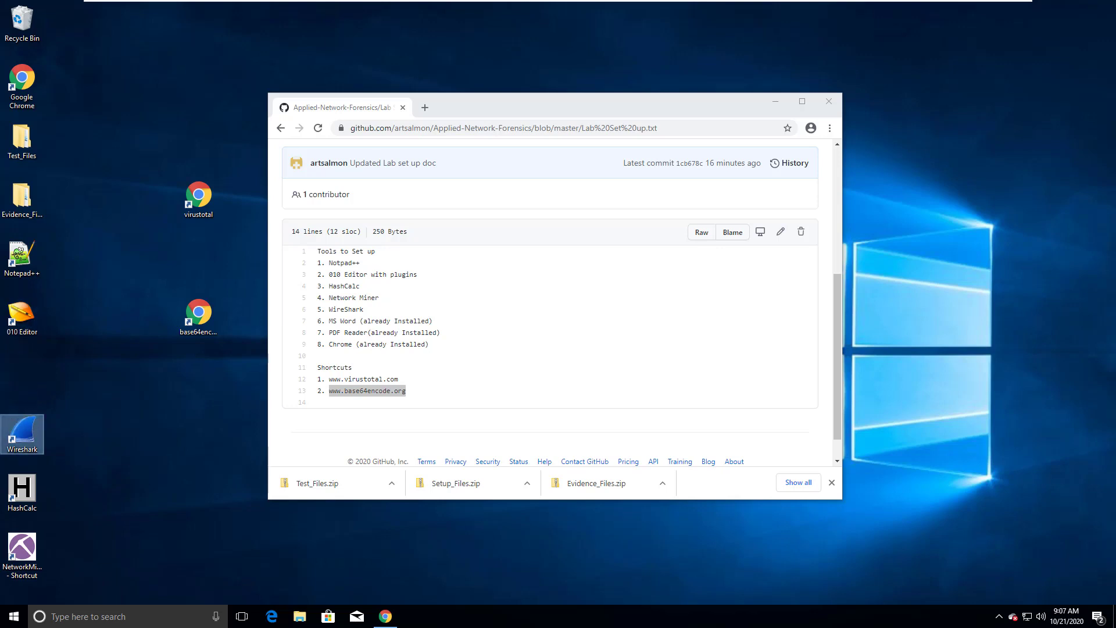
pyautogui.moveTo(21, 433); pyautogui.dragTo(22, 375)
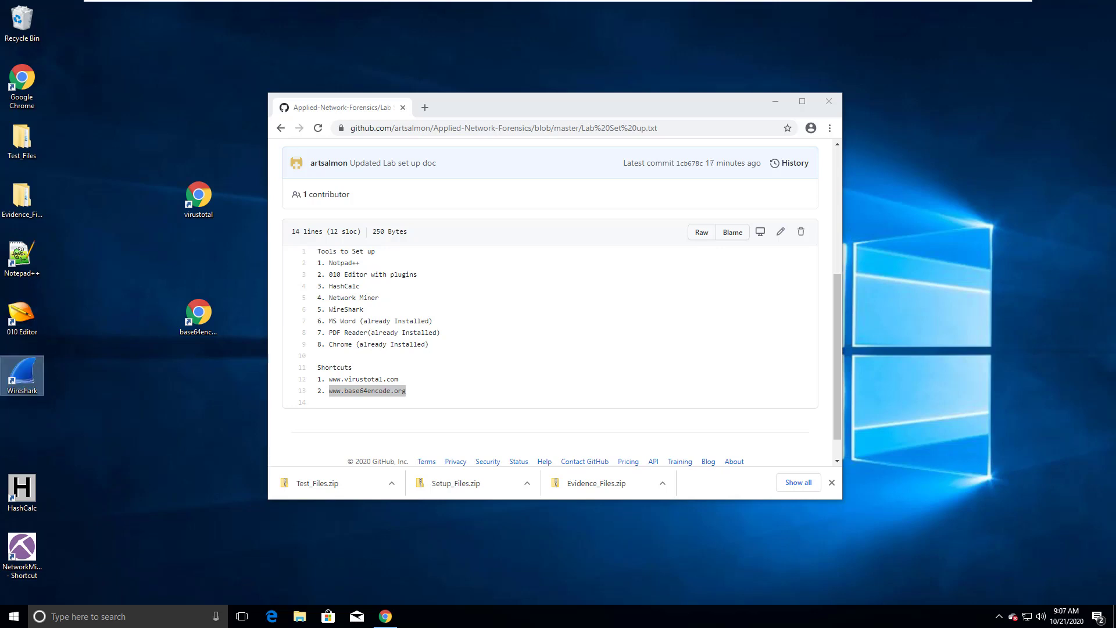
pyautogui.click(21, 491)
pyautogui.moveTo(21, 492); pyautogui.dragTo(20, 419)
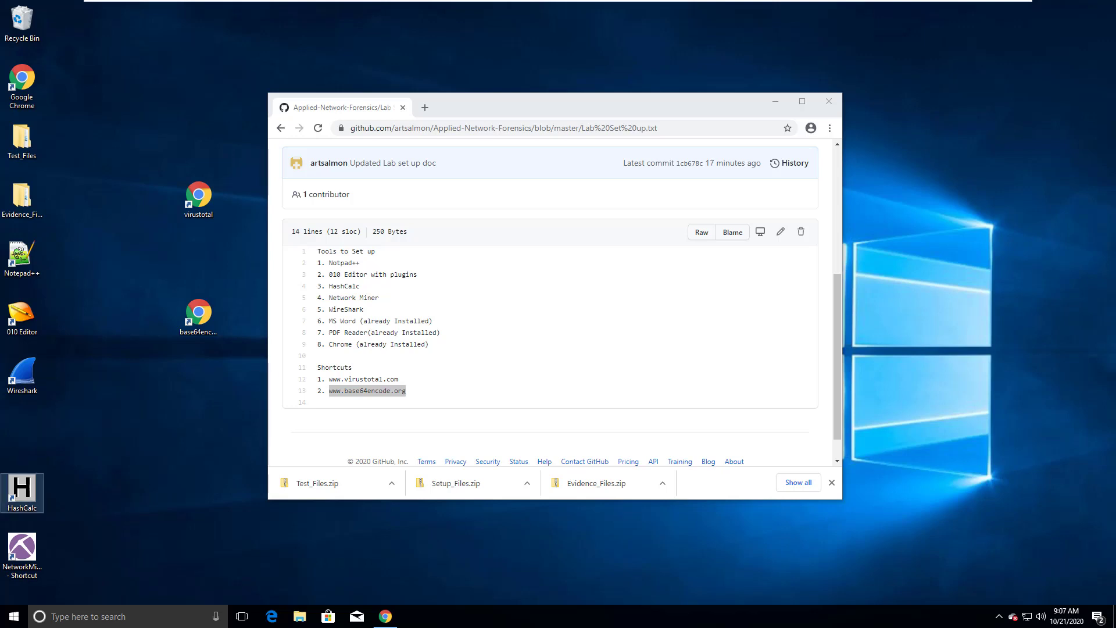
pyautogui.moveTo(21, 491); pyautogui.dragTo(20, 421)
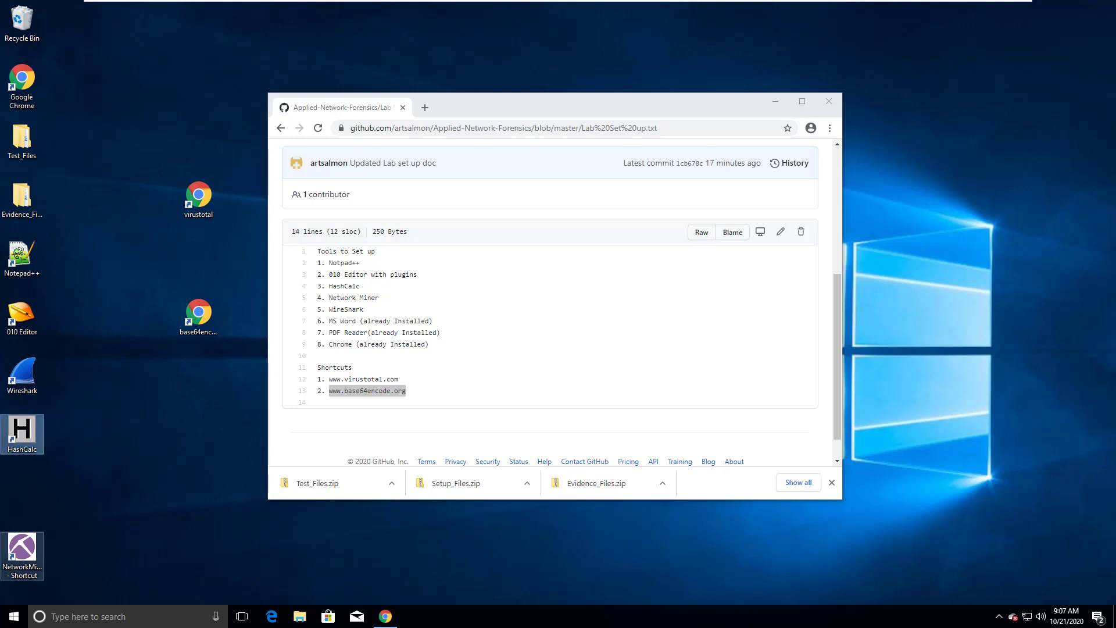
pyautogui.moveTo(22, 548); pyautogui.dragTo(23, 491)
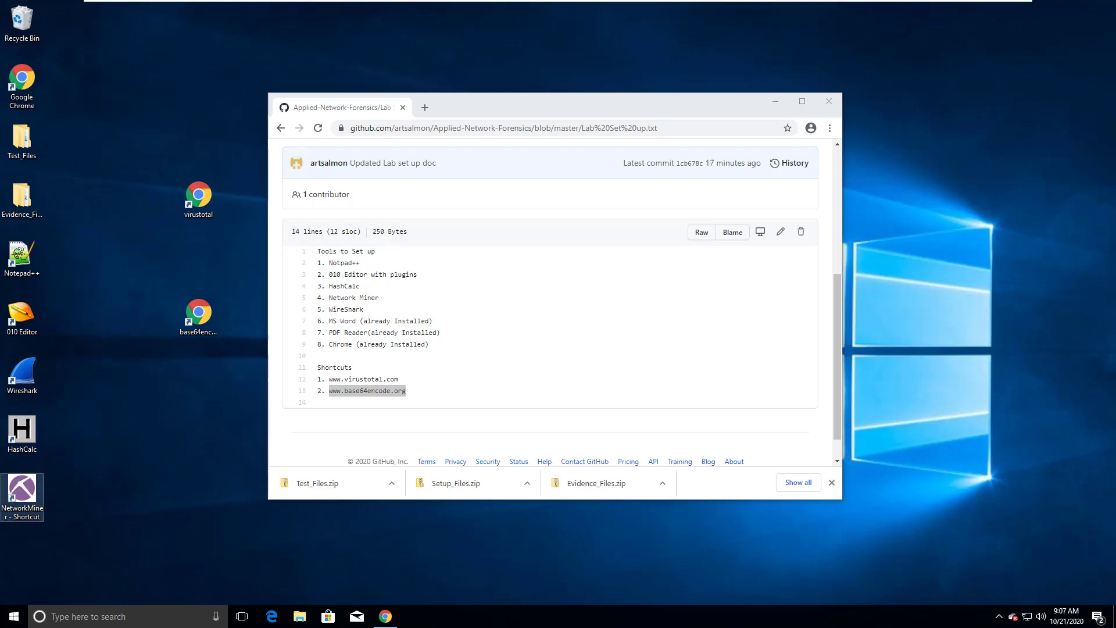
# Step: Rename the NetworkMiner desktop shortcut to NetworkMiner, without the "- Shortcut" suffix
pyautogui.press('F2')
pyautogui.press('End')
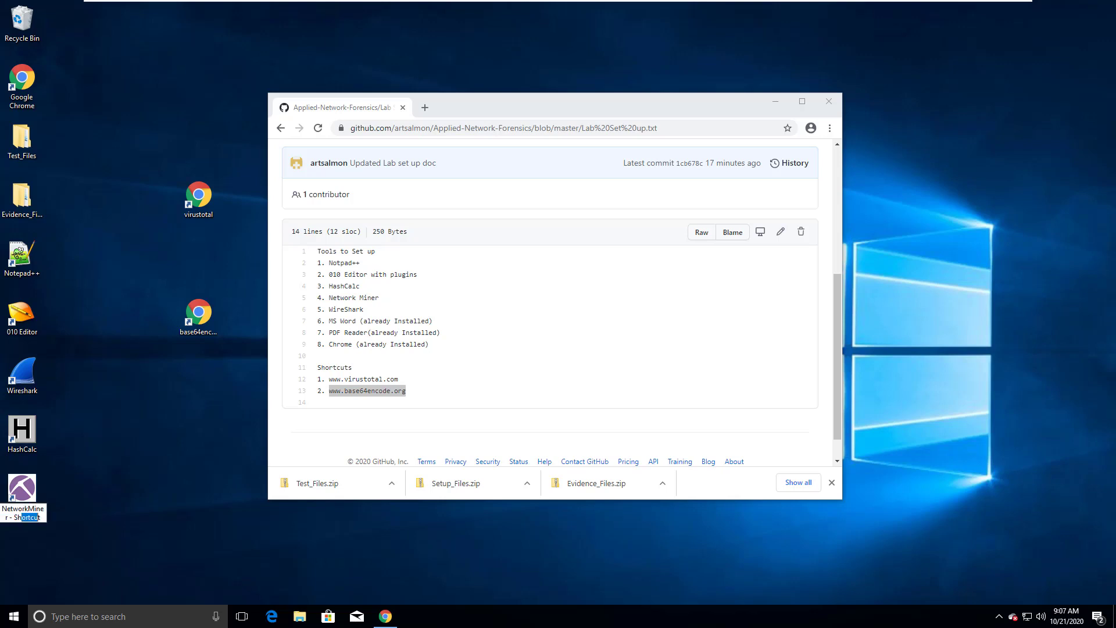
pyautogui.press('BackSpace')
pyautogui.press('BackSpace')
pyautogui.press('BackSpace')
pyautogui.press('BackSpace')
pyautogui.press('BackSpace')
pyautogui.press('BackSpace')
pyautogui.press('Return')
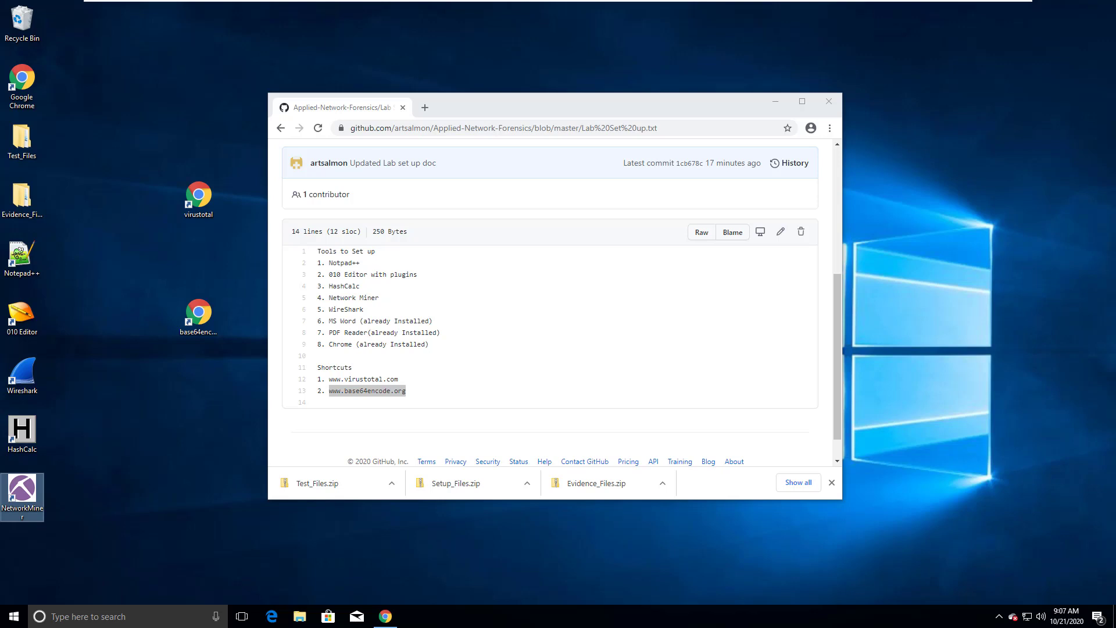
pyautogui.click(116, 465)
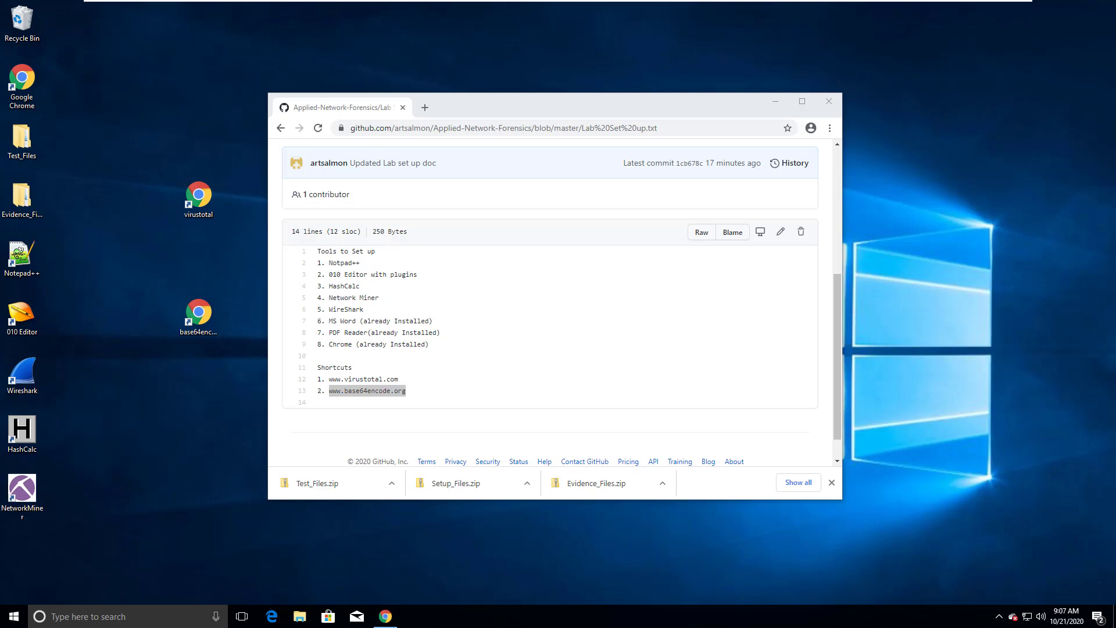
# Step: Place the base64encode shortcut directly beneath virustotal, open both websites to check the shortcuts, and close Chrome
pyautogui.moveTo(199, 314); pyautogui.dragTo(198, 256)
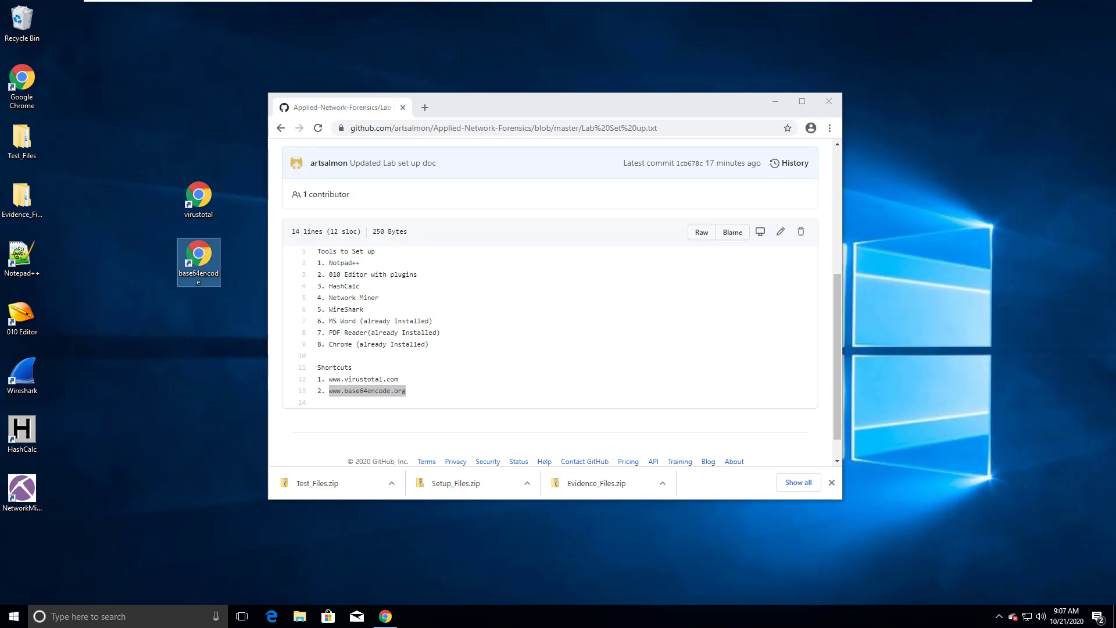
pyautogui.doubleClick(198, 254)
pyautogui.doubleClick(198, 195)
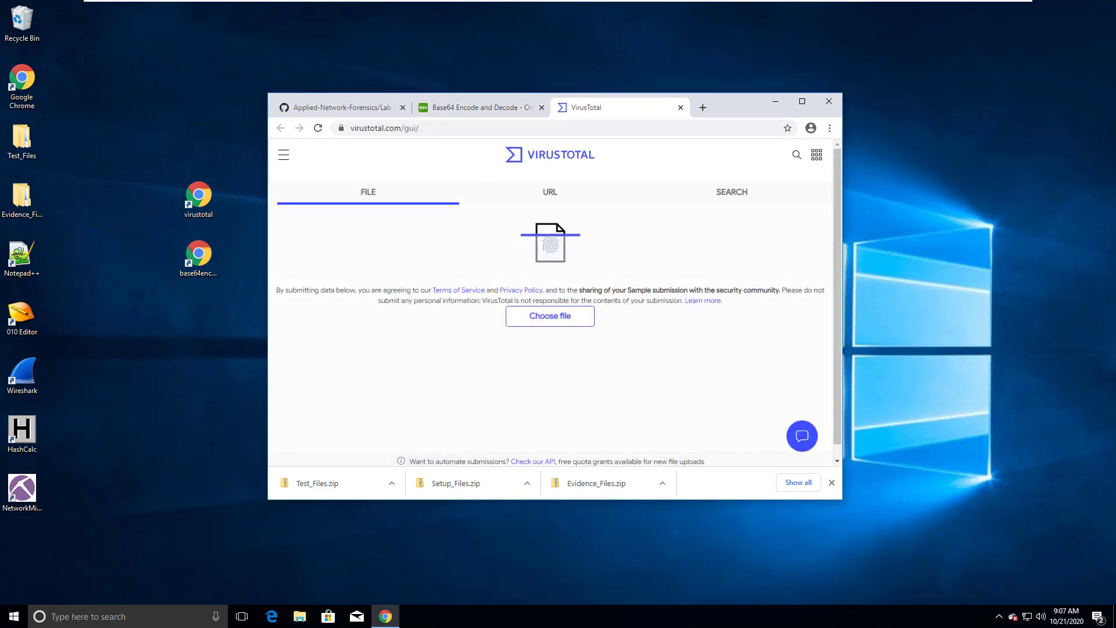
pyautogui.click(477, 106)
pyautogui.click(828, 101)
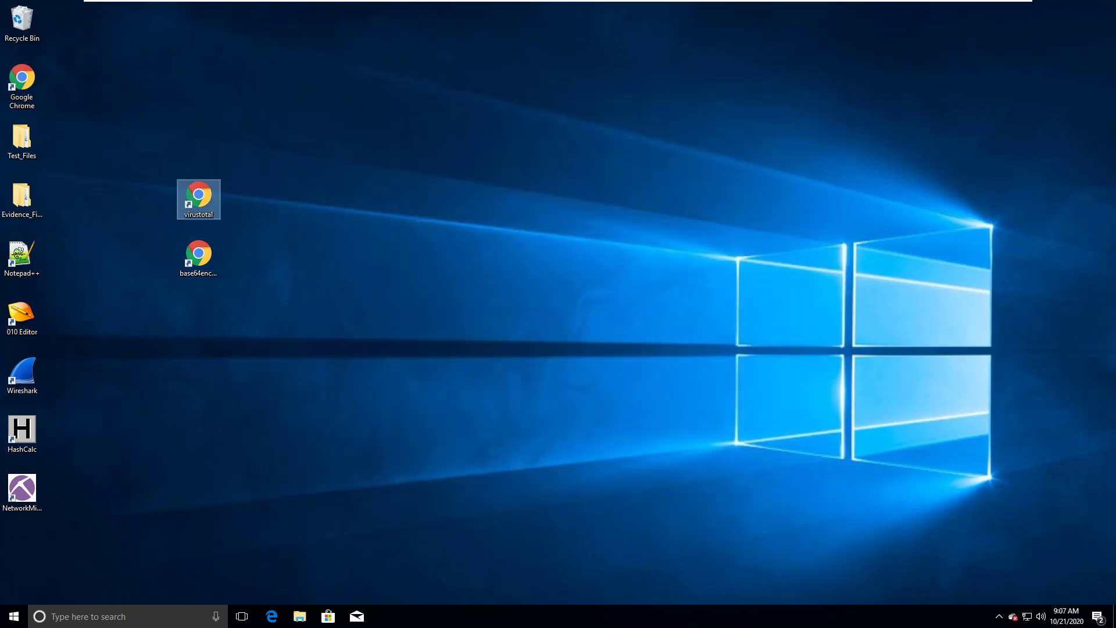
# Step: Move the virustotal and base64encode shortcuts into a second icon column beside the Recycle Bin, and empty the Recycle Bin permanently
pyautogui.moveTo(251, 296); pyautogui.dragTo(72, 24)
pyautogui.rightClick(33, 26)
pyautogui.click(79, 45)
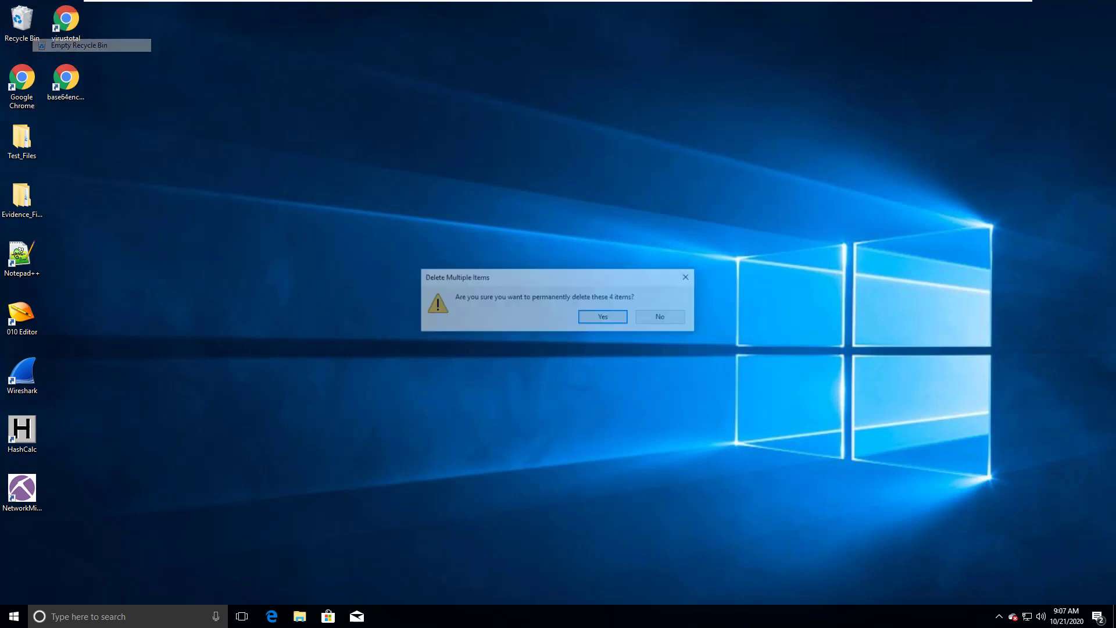
pyautogui.press('Return')
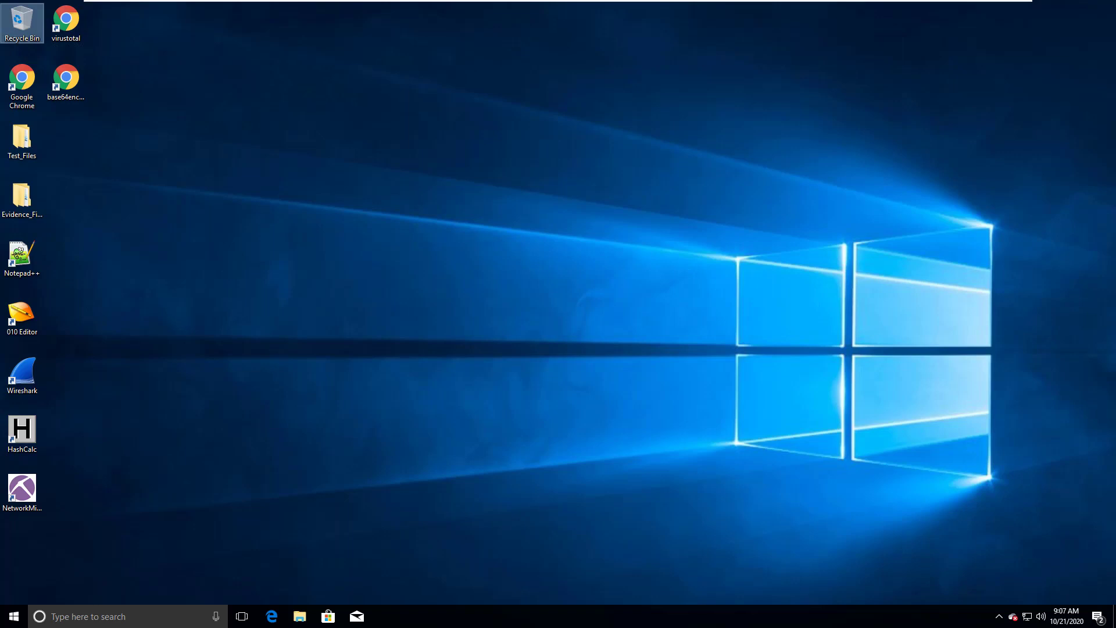